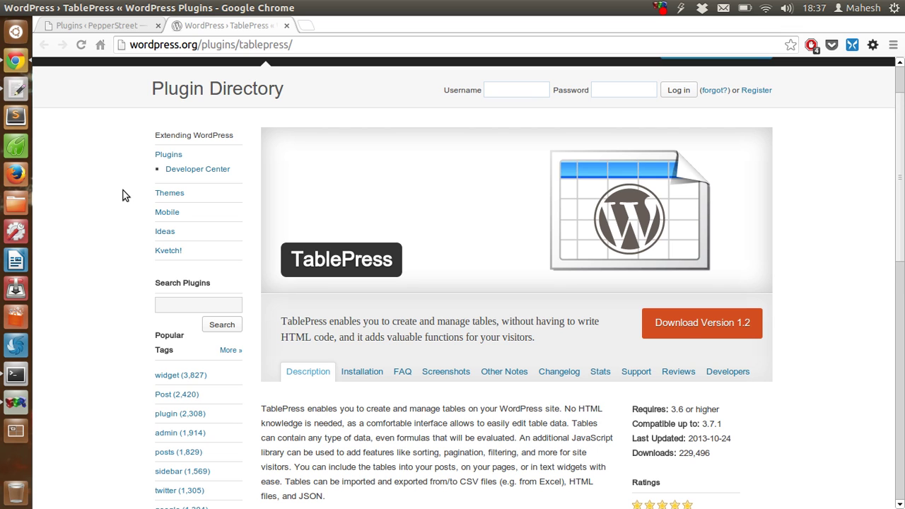
Go to the Add New Plugins page in WordPress admin
{"action": "scroll", "coordinate": [123, 193], "scroll_direction": "down", "scroll_amount": 5}
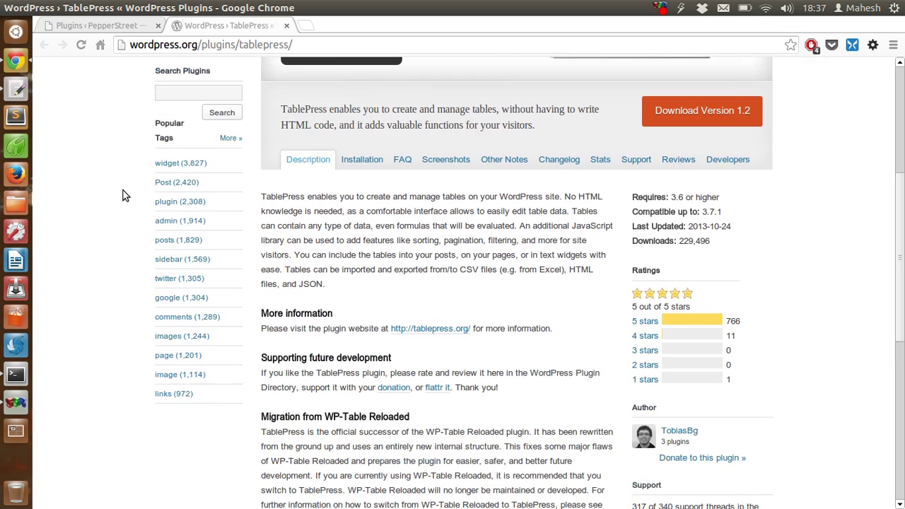
{"action": "scroll", "coordinate": [123, 196], "scroll_direction": "down", "scroll_amount": 2}
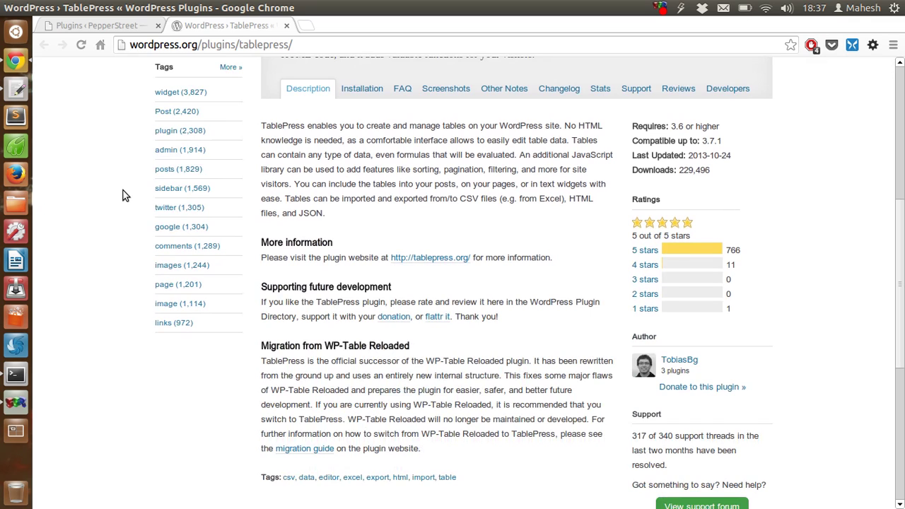
{"action": "scroll", "coordinate": [123, 190], "scroll_direction": "up", "scroll_amount": 5}
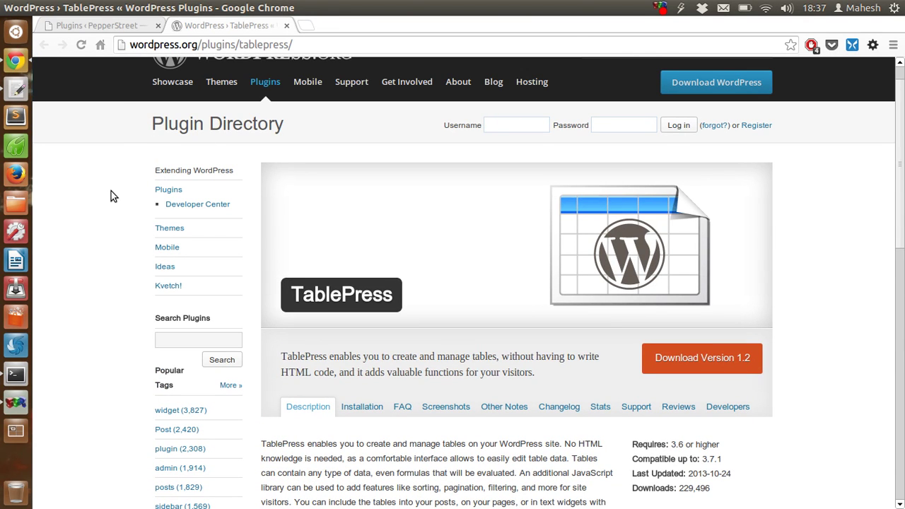
{"action": "scroll", "coordinate": [111, 191], "scroll_direction": "up", "scroll_amount": 1}
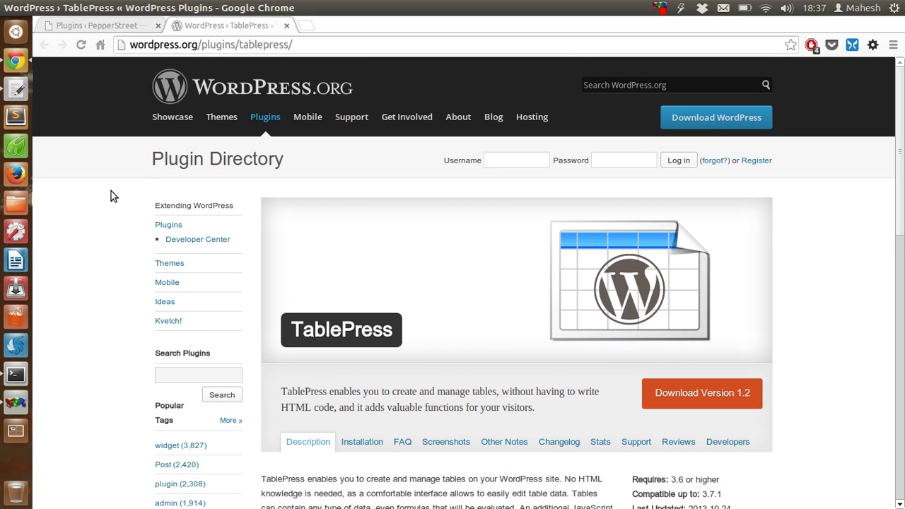
{"action": "left_click", "coordinate": [97, 28]}
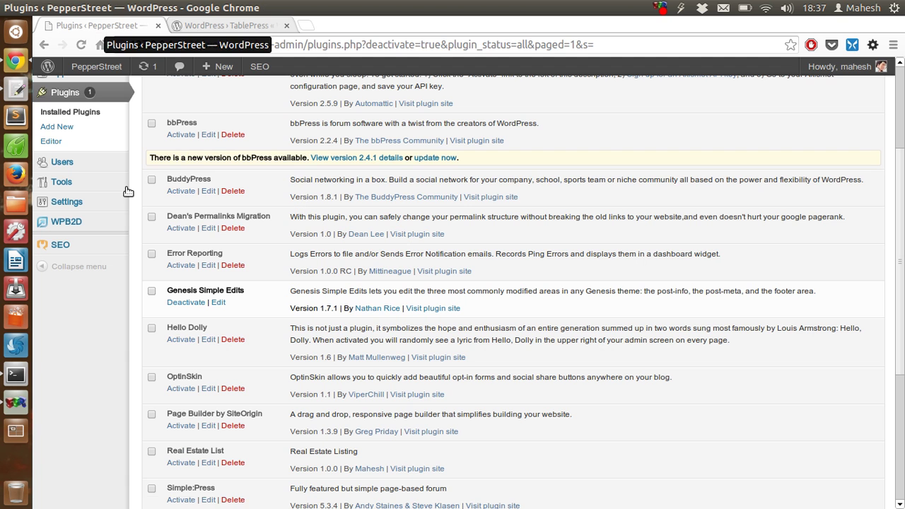
{"action": "scroll", "coordinate": [295, 155], "scroll_direction": "up", "scroll_amount": 4}
{"action": "scroll", "coordinate": [296, 154], "scroll_direction": "up", "scroll_amount": 1}
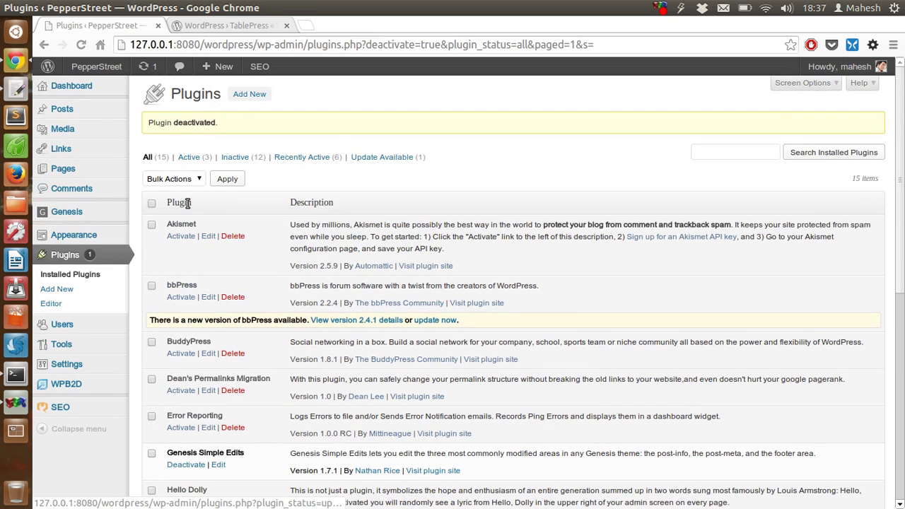
{"action": "left_click", "coordinate": [253, 94]}
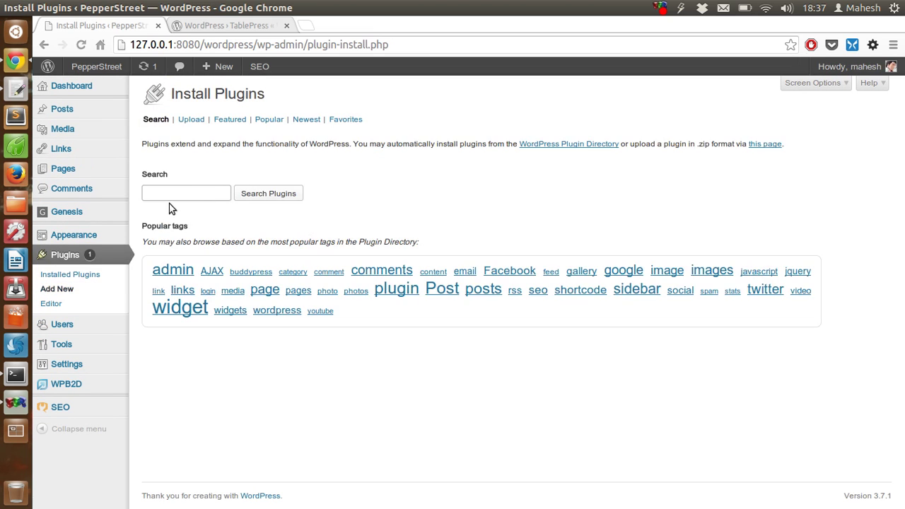
Search plugins for 'tablepress', correcting the misspelled 'Tabelpress' query
{"action": "type", "text": "Tabelpress"}
{"action": "key", "text": "Return"}
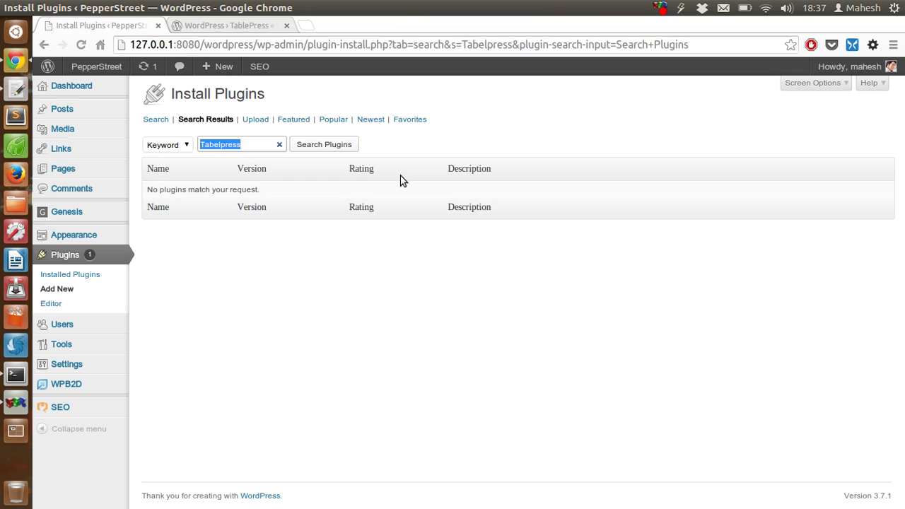
{"action": "left_click", "coordinate": [254, 144]}
{"action": "double_click", "coordinate": [202, 144]}
{"action": "type", "text": "tablepre"}
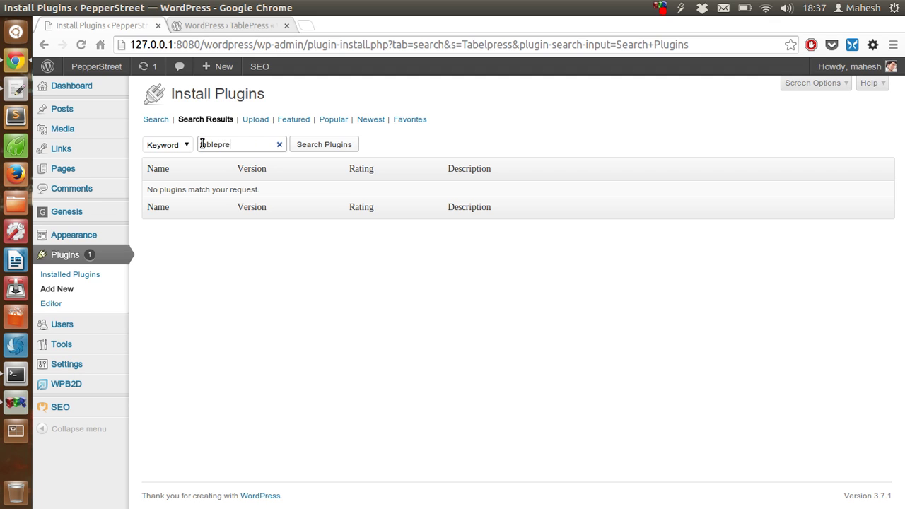
{"action": "type", "text": "ss"}
{"action": "key", "text": "Return"}
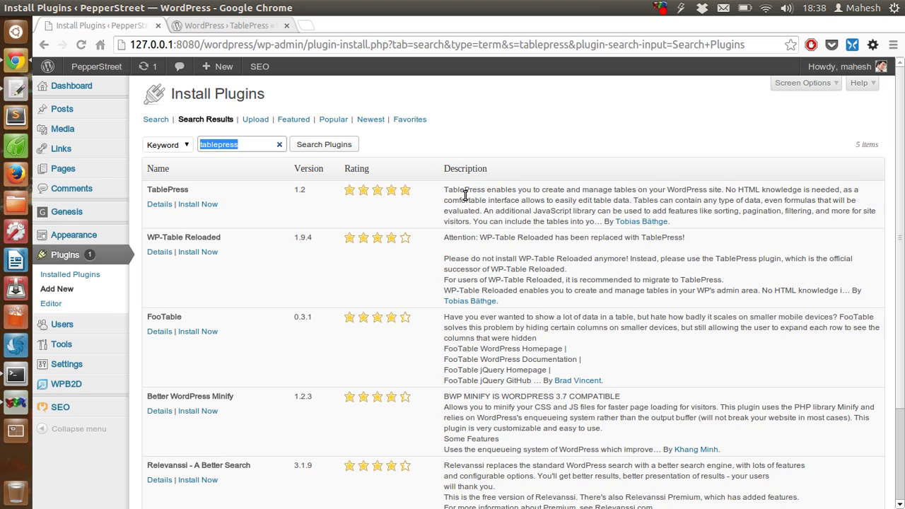
Install TablePress 1.2, confirm the installation, and activate the plugin
{"action": "left_click", "coordinate": [209, 205]}
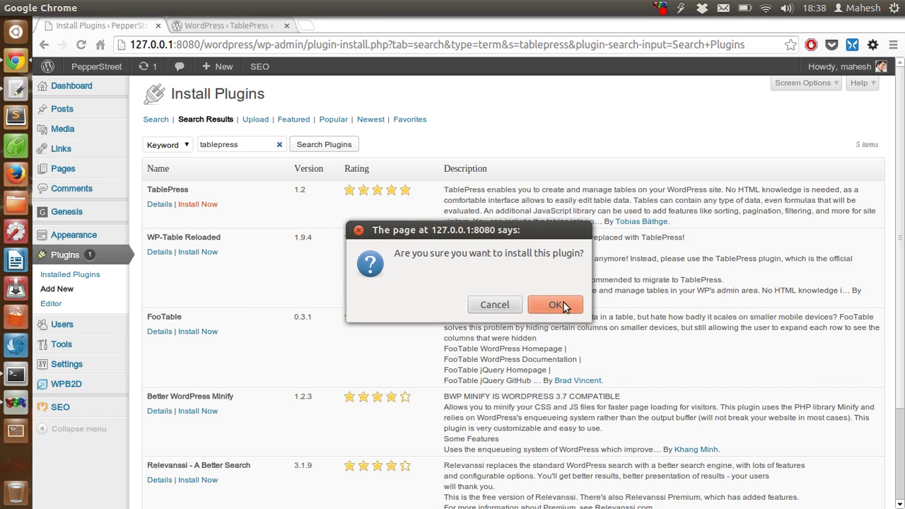
{"action": "left_click", "coordinate": [553, 304]}
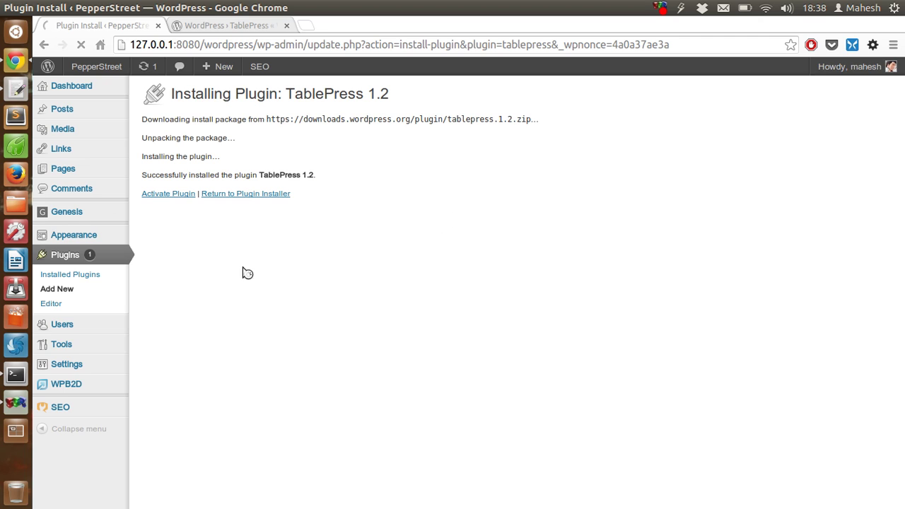
{"action": "left_click", "coordinate": [174, 194]}
Look over the TablePress plugin directory page, then return to the site's admin
{"action": "left_click", "coordinate": [198, 28]}
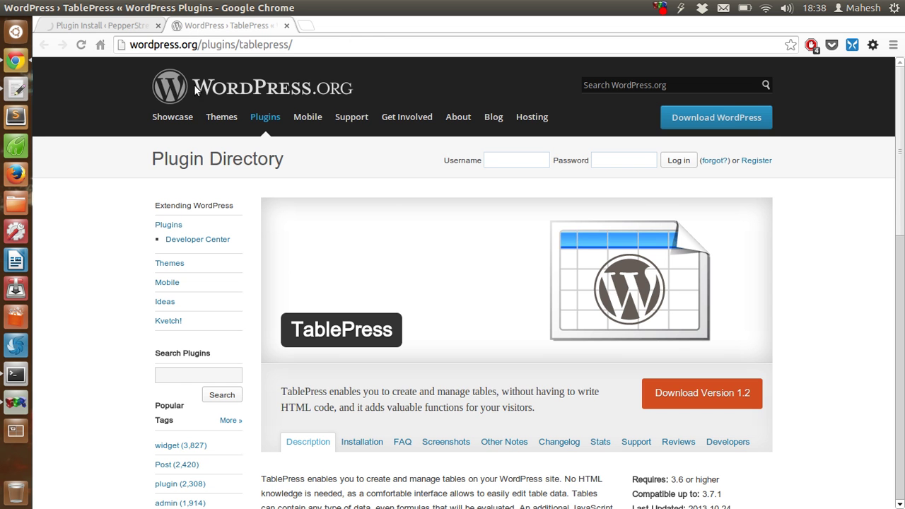
{"action": "scroll", "coordinate": [109, 216], "scroll_direction": "down", "scroll_amount": 5}
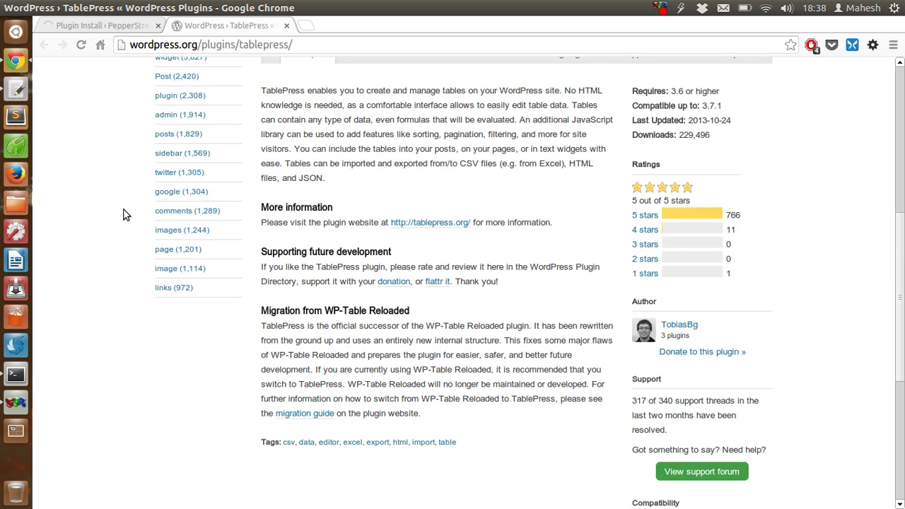
{"action": "scroll", "coordinate": [118, 212], "scroll_direction": "up", "scroll_amount": 3}
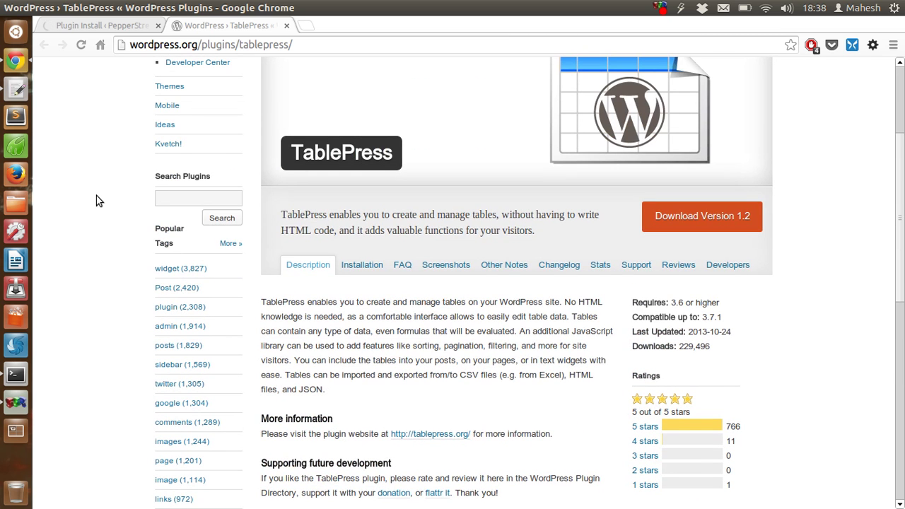
{"action": "left_click", "coordinate": [83, 26]}
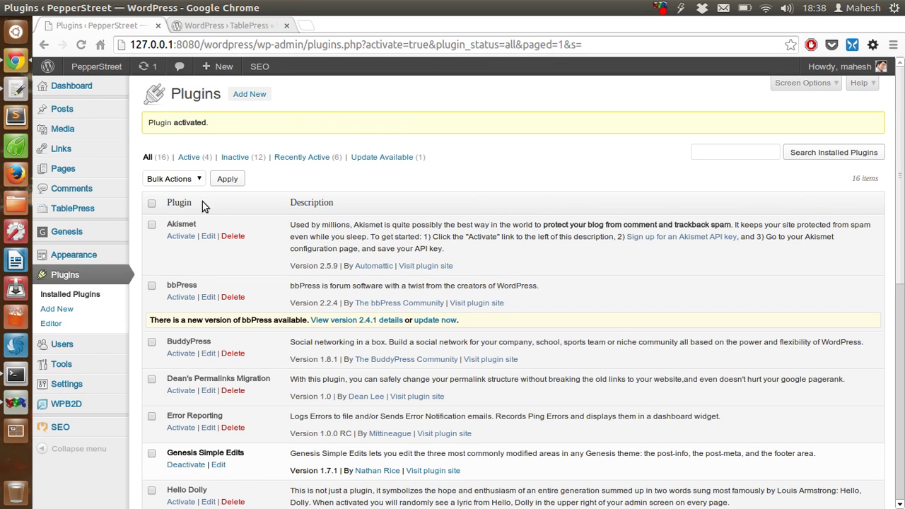
{"action": "mouse_move", "coordinate": [95, 211]}
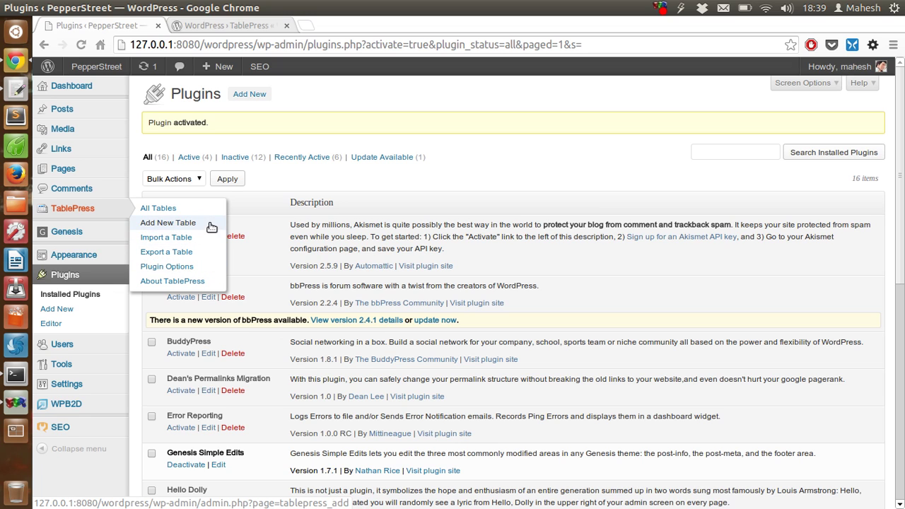
Check the empty TablePress All Tables list, then go to Import a Table
{"action": "left_click", "coordinate": [163, 208]}
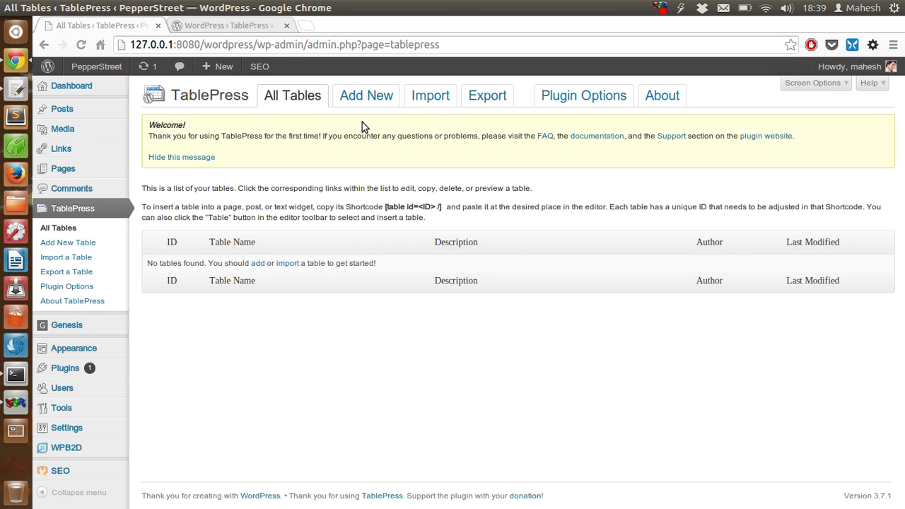
{"action": "left_click", "coordinate": [430, 96]}
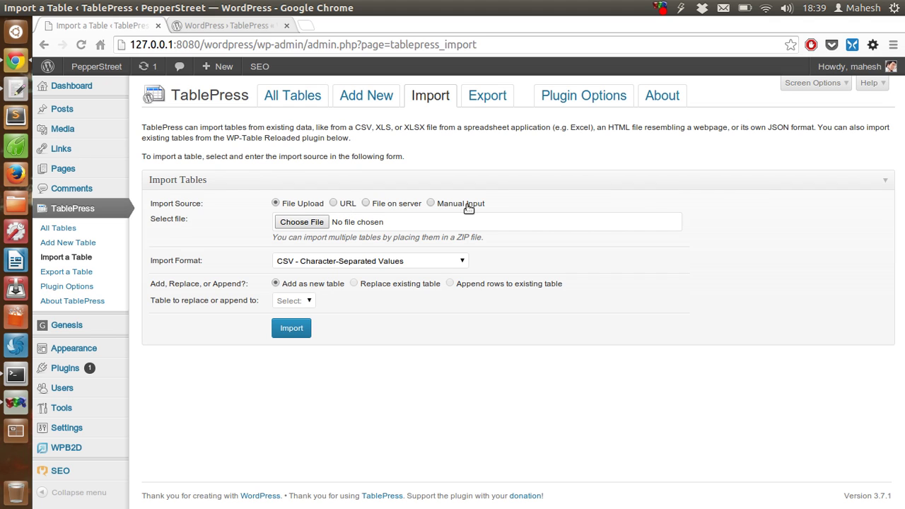
Choose Manual Input as the import source, typing sample data and then clearing it
{"action": "left_click", "coordinate": [431, 203]}
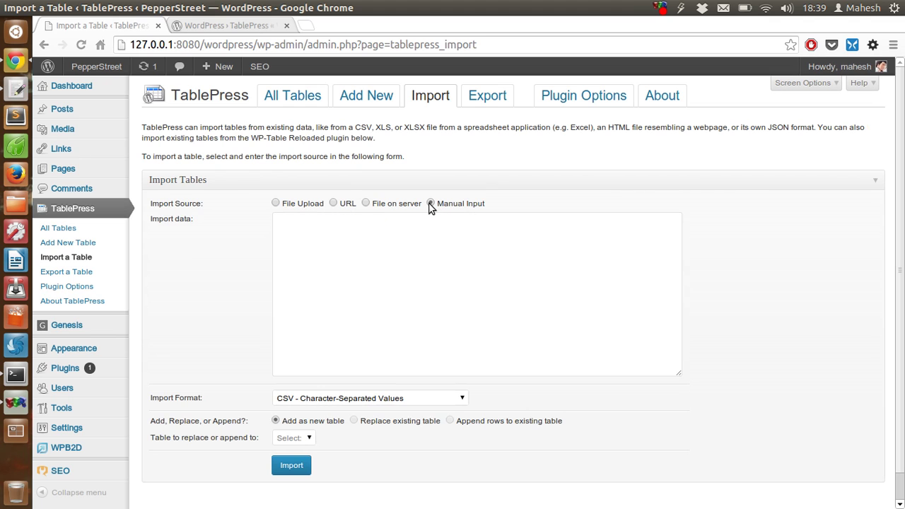
{"action": "left_click", "coordinate": [304, 228]}
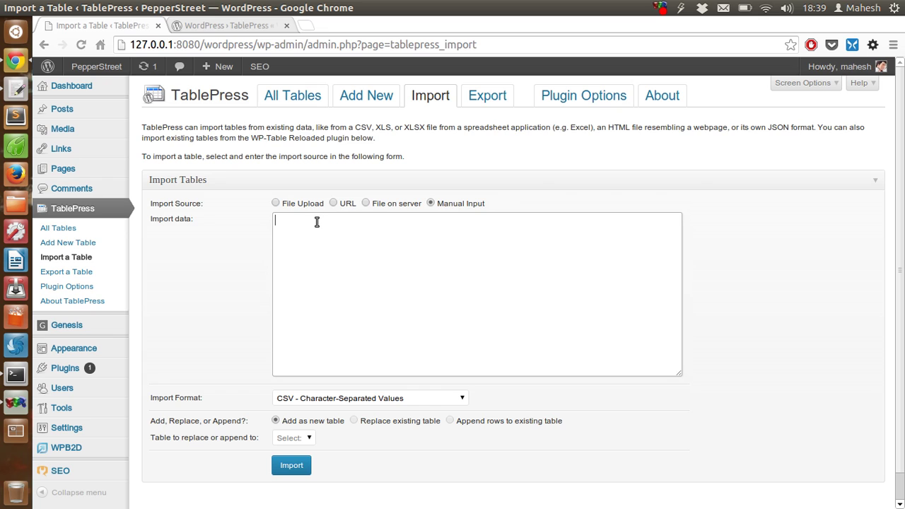
{"action": "type", "text": "name"}
{"action": "type", "text": "age a"}
{"action": "type", "text": " address "}
{"action": "type", "text": "id"}
{"action": "type", "text": "   3         4"}
{"action": "key", "text": "ctrl+a"}
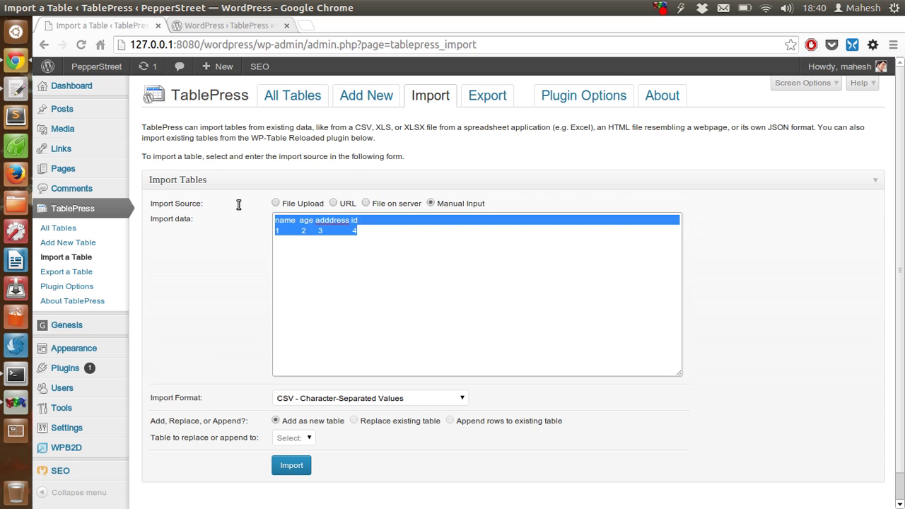
{"action": "key", "text": "ctrl+x"}
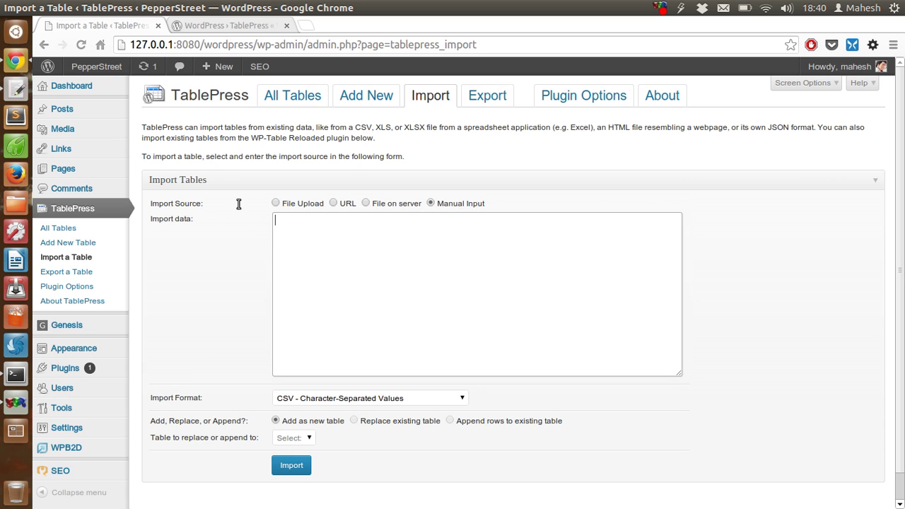
Switch the source back to File Upload, keep CSV format, and go to Export
{"action": "left_click", "coordinate": [276, 203]}
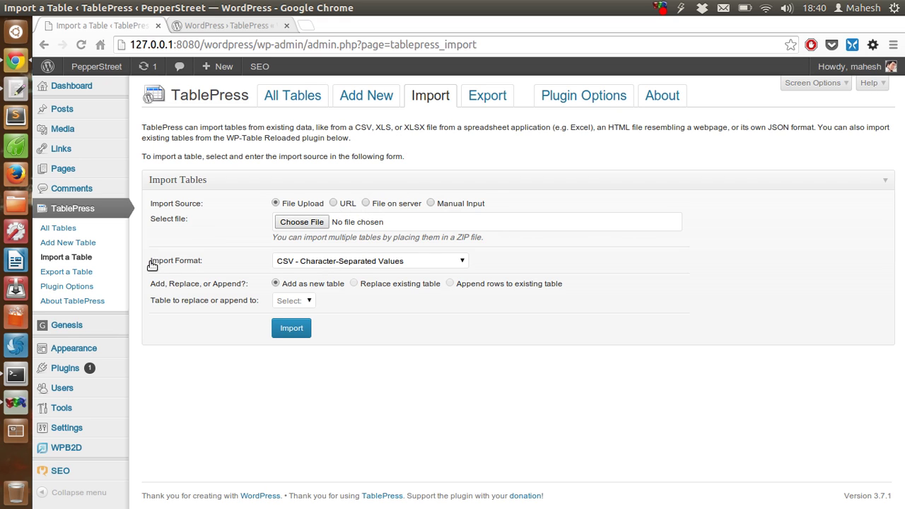
{"action": "left_click", "coordinate": [402, 263]}
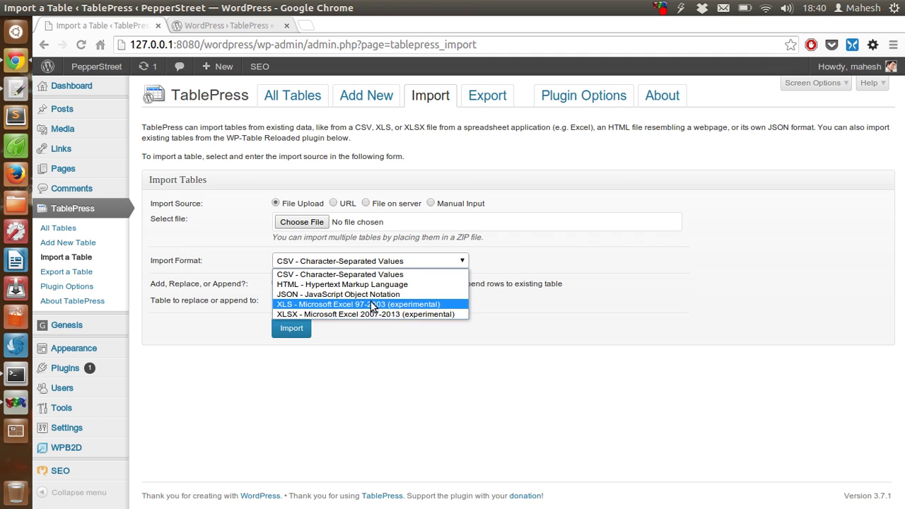
{"action": "left_click", "coordinate": [378, 405]}
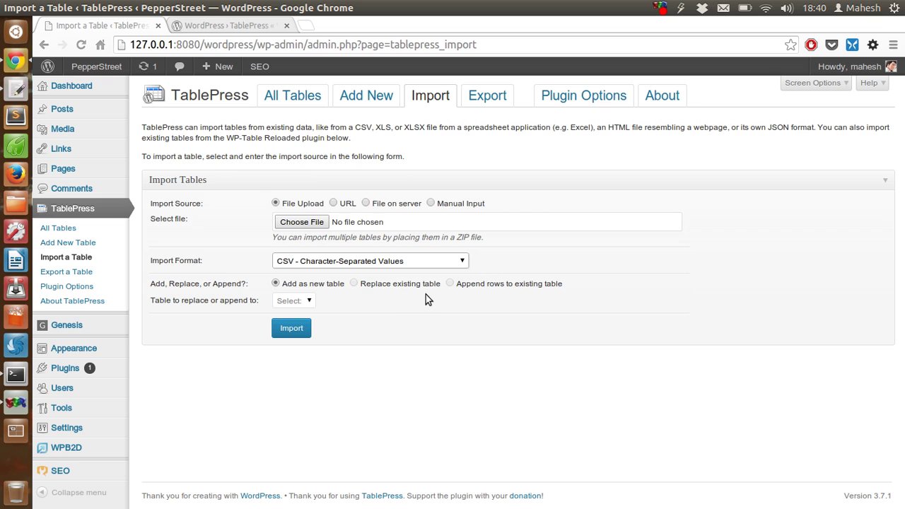
{"action": "left_click", "coordinate": [487, 104]}
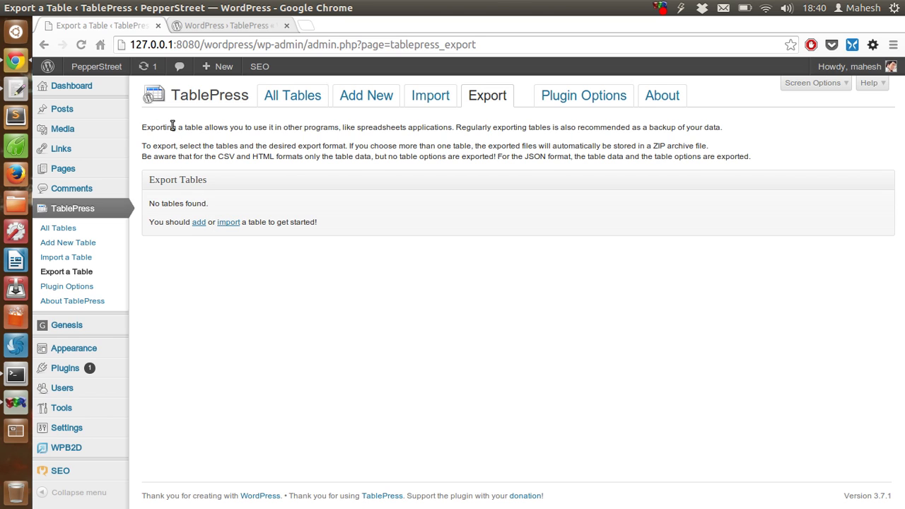
Highlight and then deselect the export page's introductory text
{"action": "left_click_drag", "start_coordinate": [172, 126], "coordinate": [447, 148]}
{"action": "left_click", "coordinate": [447, 149]}
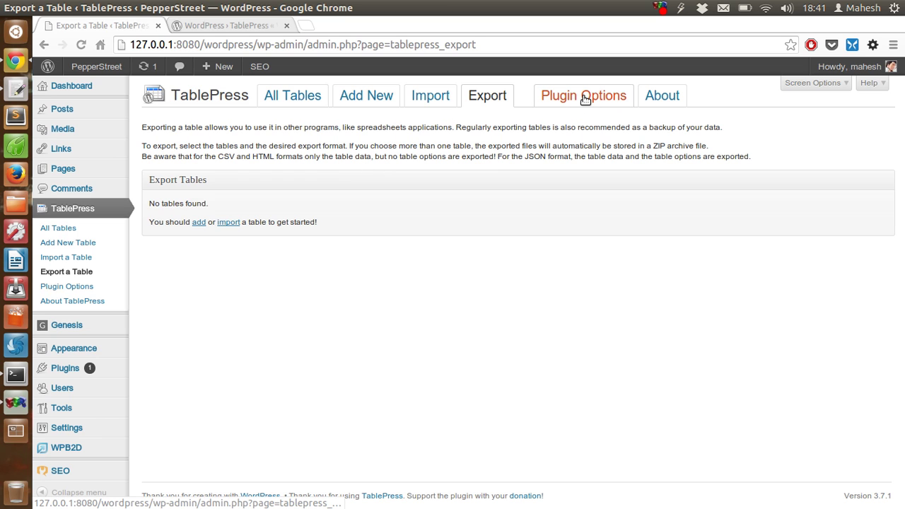
Open TablePress Plugin Options and browse the Custom CSS area
{"action": "left_click", "coordinate": [563, 101]}
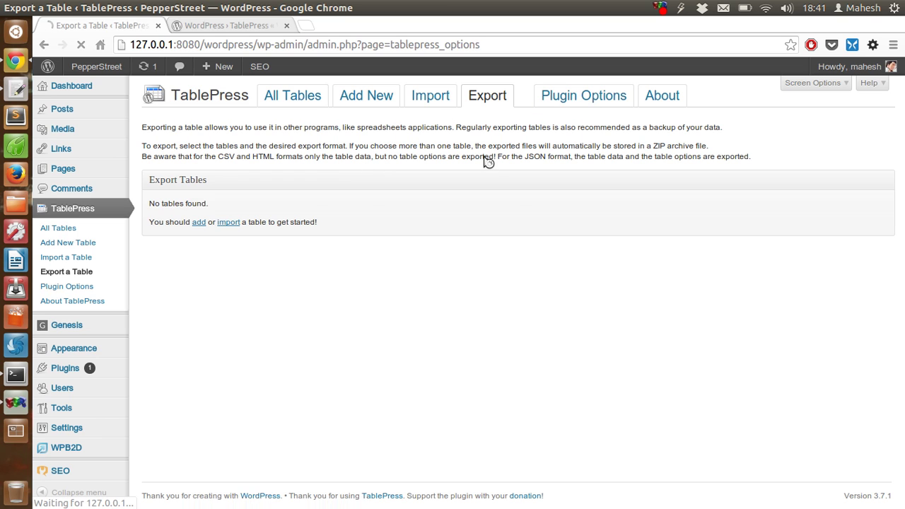
{"action": "left_click", "coordinate": [293, 230]}
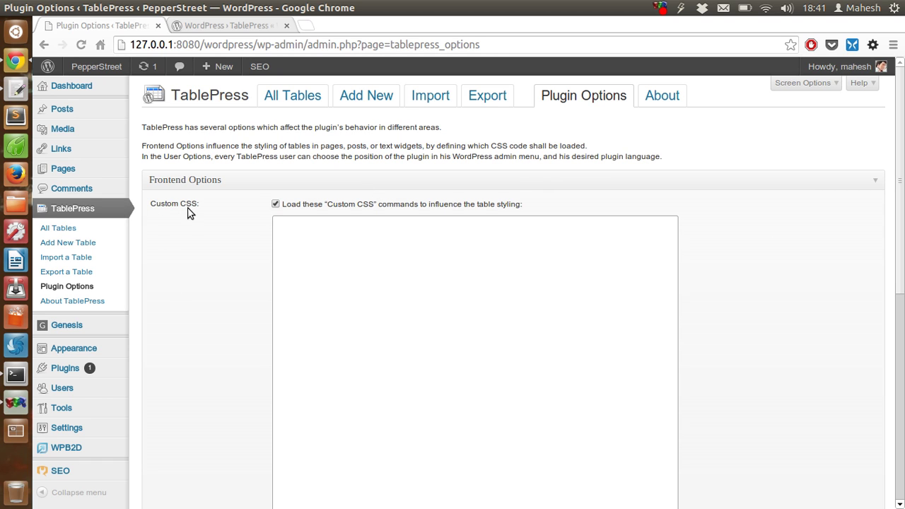
{"action": "scroll", "coordinate": [199, 269], "scroll_direction": "down", "scroll_amount": 10}
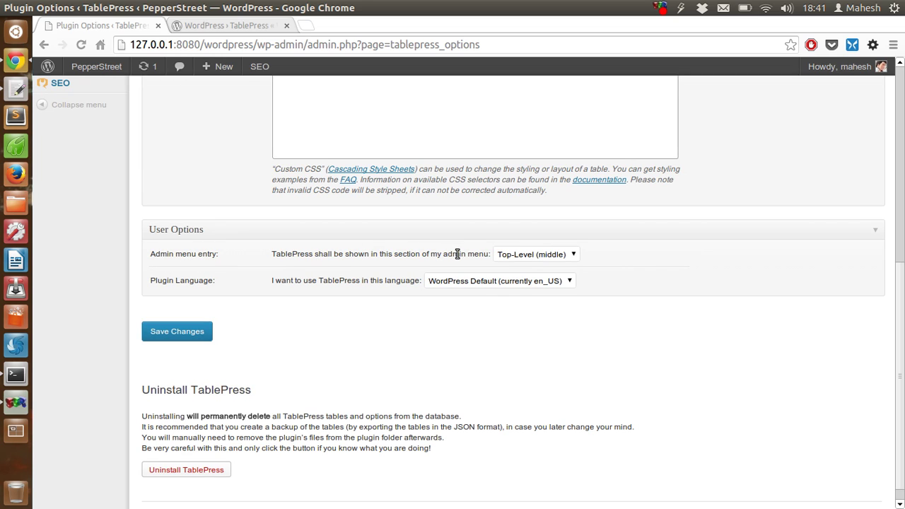
Leave the admin menu position at Top-Level (middle) and go to All Tables
{"action": "left_click", "coordinate": [527, 256]}
{"action": "left_click", "coordinate": [527, 256]}
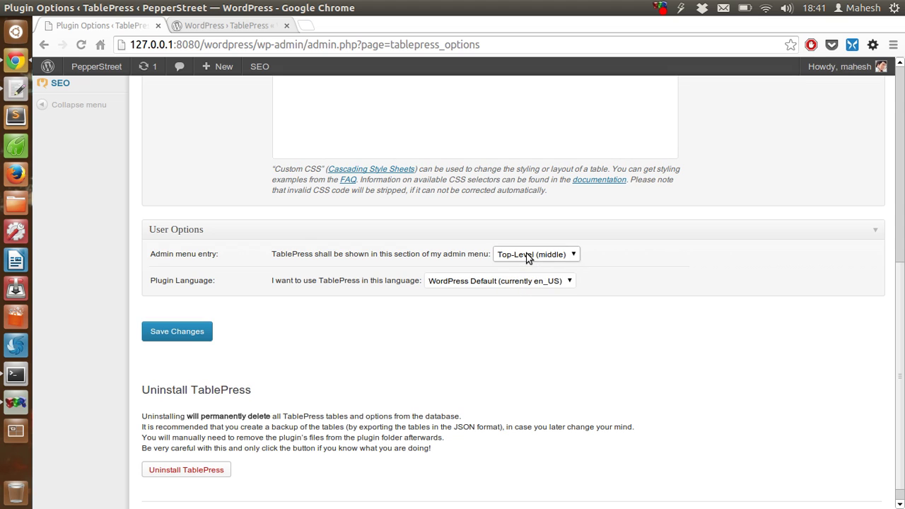
{"action": "left_click", "coordinate": [527, 256]}
{"action": "left_click", "coordinate": [689, 390]}
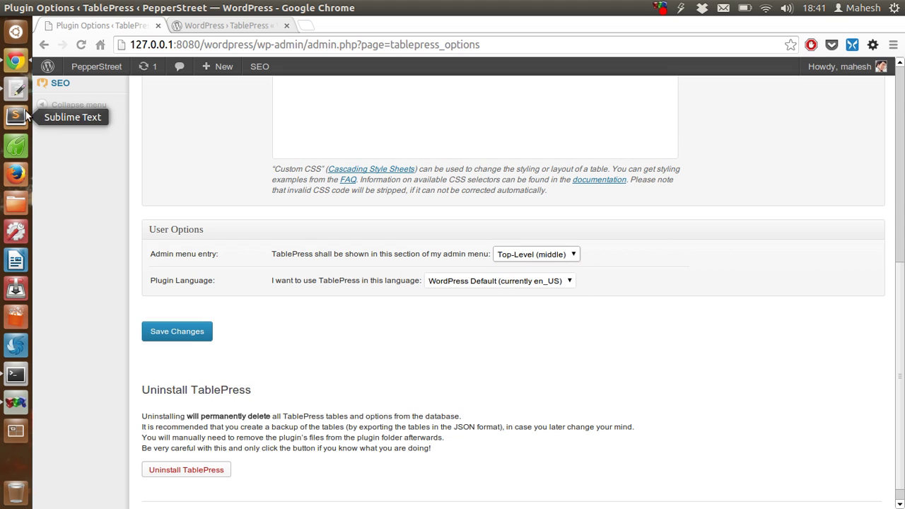
{"action": "mouse_move", "coordinate": [107, 67]}
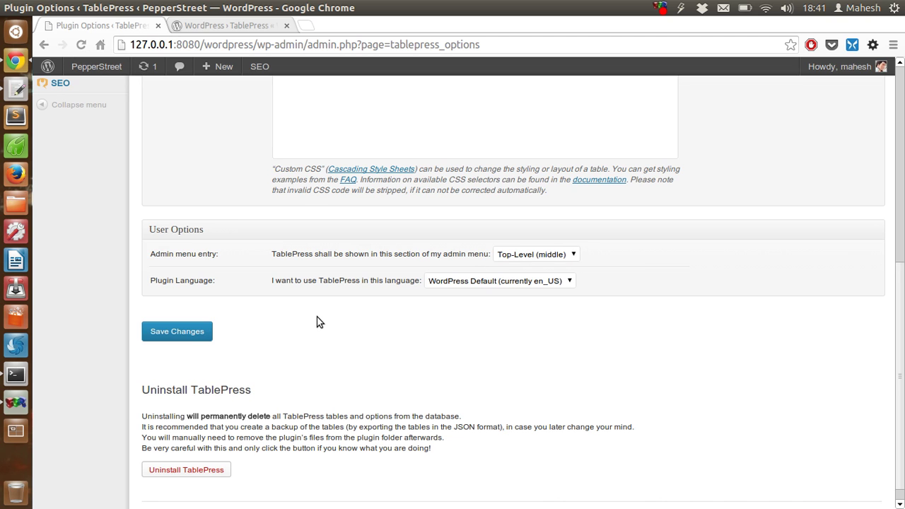
{"action": "scroll", "coordinate": [316, 322], "scroll_direction": "down", "scroll_amount": 1}
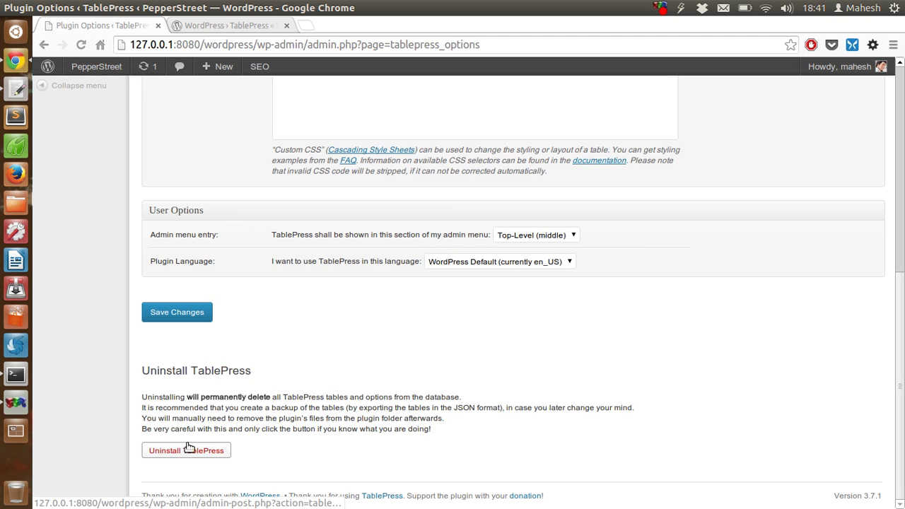
{"action": "scroll", "coordinate": [368, 318], "scroll_direction": "up", "scroll_amount": 2}
{"action": "scroll", "coordinate": [368, 318], "scroll_direction": "up", "scroll_amount": 10}
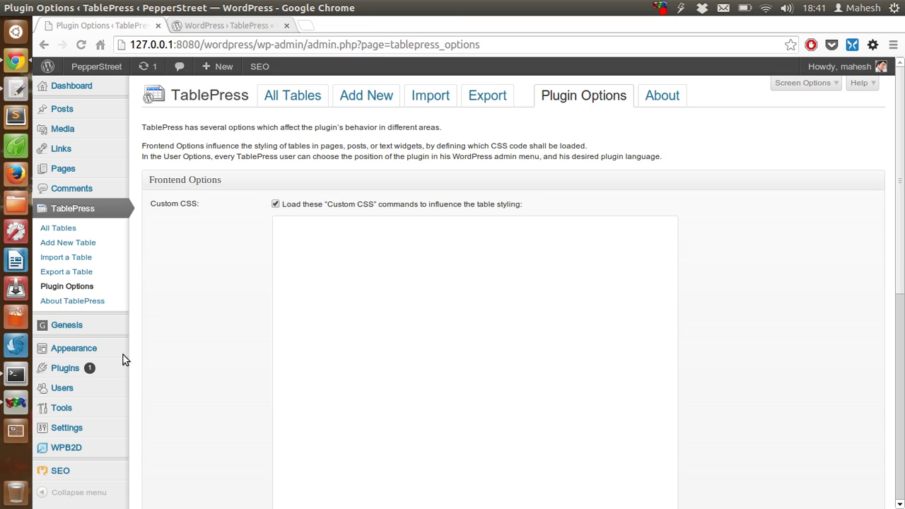
{"action": "mouse_move", "coordinate": [99, 369]}
{"action": "left_click", "coordinate": [290, 102]}
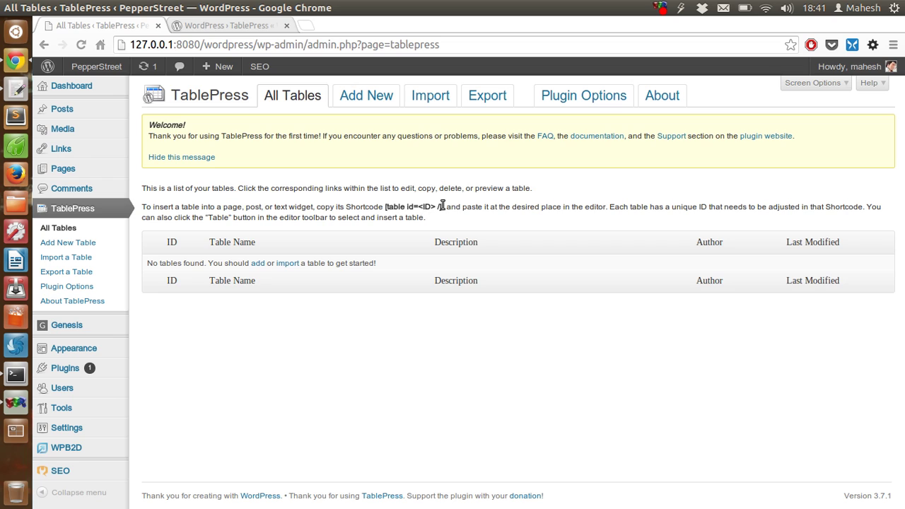
Select the example [table id=<ID> /] shortcode, then start adding a new table
{"action": "left_click_drag", "start_coordinate": [444, 205], "coordinate": [386, 207]}
{"action": "left_click", "coordinate": [406, 207]}
{"action": "left_click", "coordinate": [386, 207]}
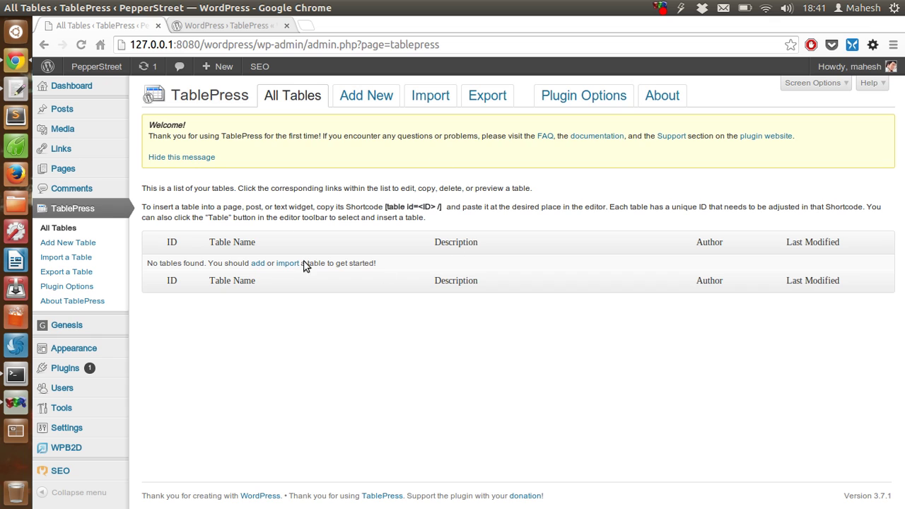
{"action": "left_click", "coordinate": [258, 264]}
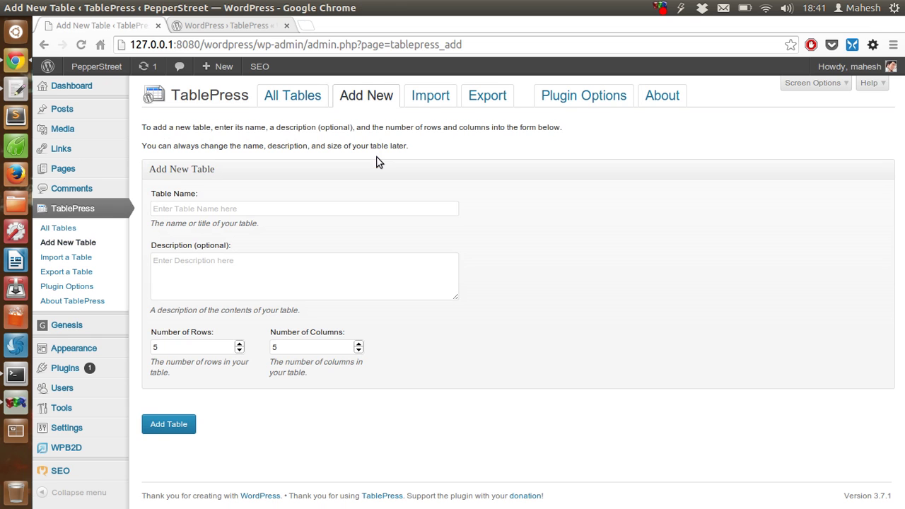
Name the table 'Address' with the description 'Address of Bloggers'
{"action": "left_click", "coordinate": [243, 206]}
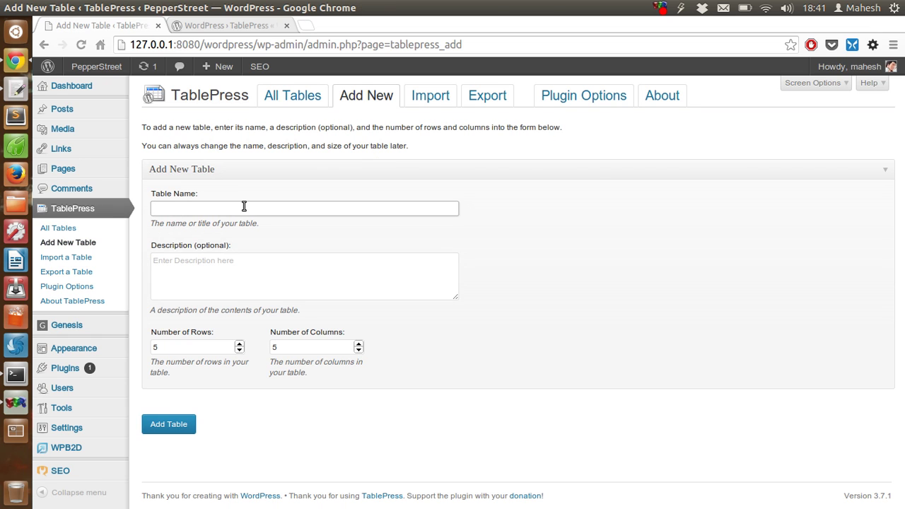
{"action": "type", "text": "Adress"}
{"action": "key", "text": "BackSpace"}
{"action": "key", "text": "BackSpace"}
{"action": "type", "text": "re"}
{"action": "left_click", "coordinate": [227, 271]}
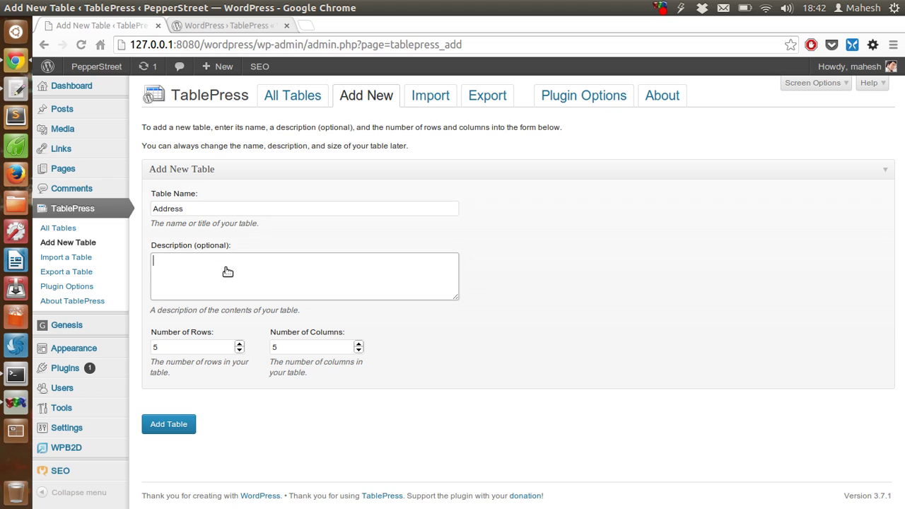
{"action": "type", "text": "Address of Bloggers"}
Set the table to 3 rows and 3 columns and create it
{"action": "left_click", "coordinate": [358, 345]}
{"action": "left_click", "coordinate": [358, 350]}
{"action": "left_click", "coordinate": [358, 351]}
{"action": "left_click", "coordinate": [359, 351]}
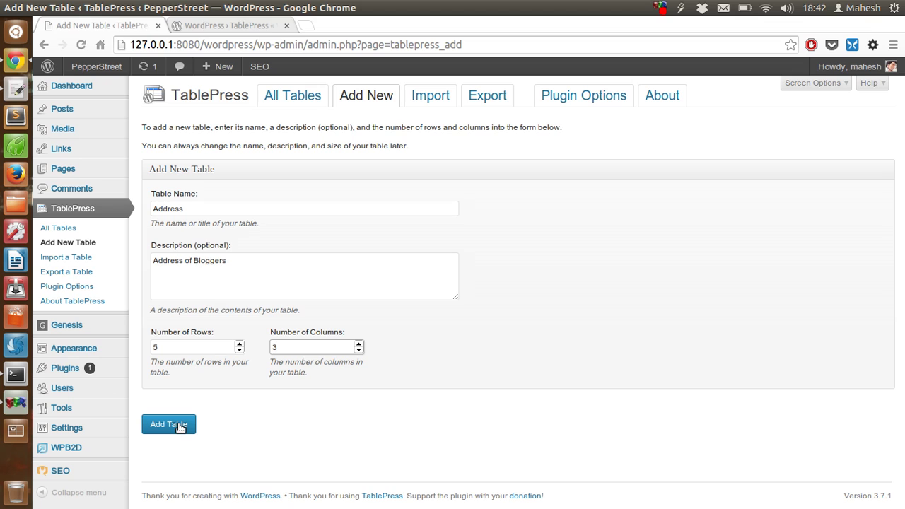
{"action": "left_click", "coordinate": [239, 351]}
{"action": "left_click", "coordinate": [239, 350]}
{"action": "left_click", "coordinate": [239, 351]}
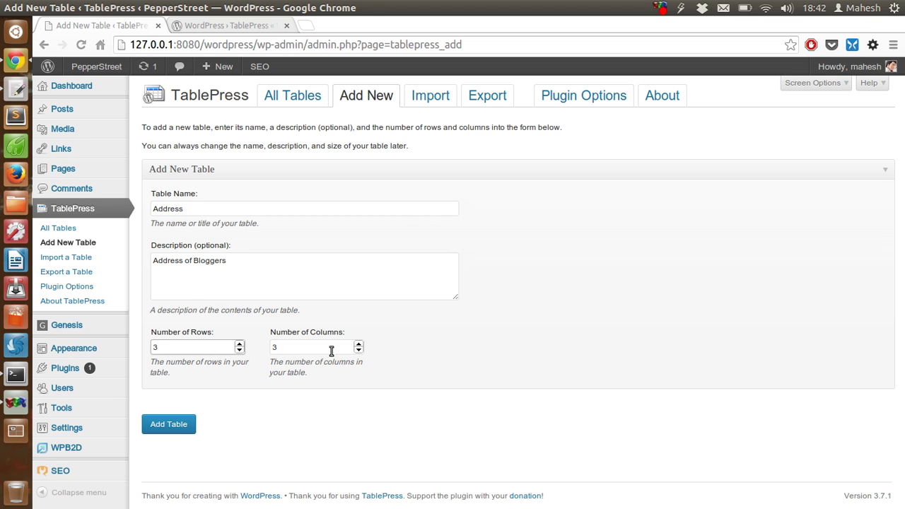
{"action": "left_click", "coordinate": [358, 343]}
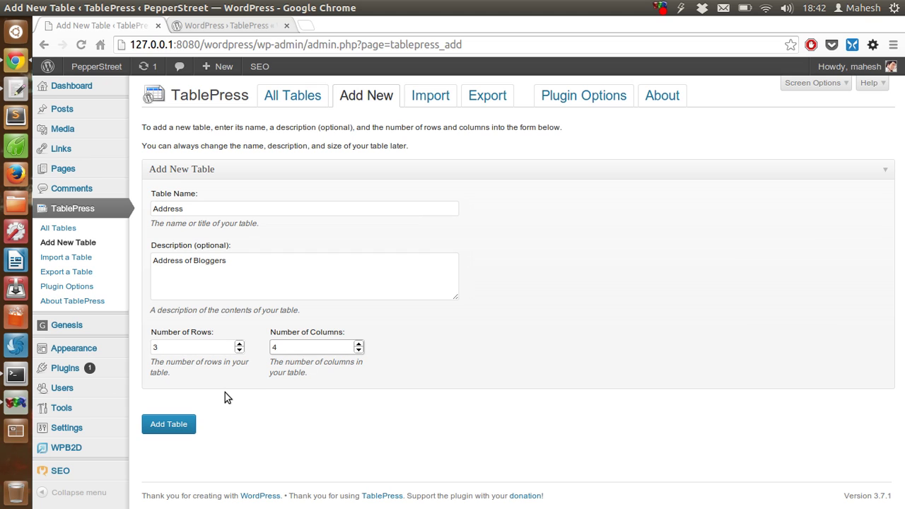
{"action": "left_click", "coordinate": [359, 350]}
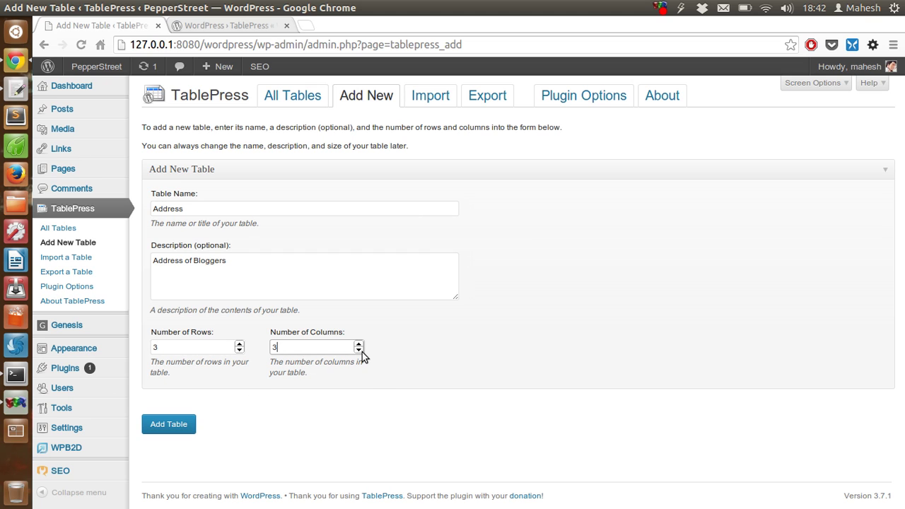
{"action": "left_click", "coordinate": [174, 426]}
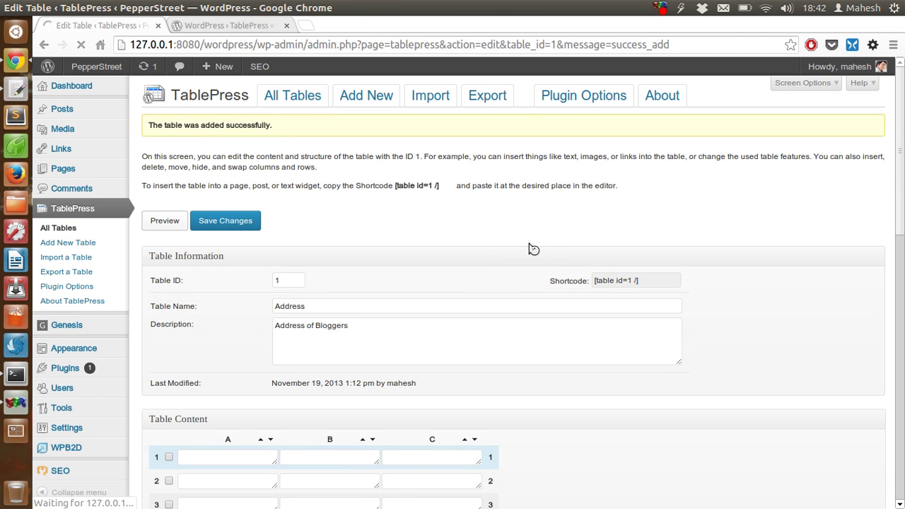
Dismiss the tip and fill the header row with ID, Name, Address
{"action": "scroll", "coordinate": [314, 388], "scroll_direction": "down", "scroll_amount": 4}
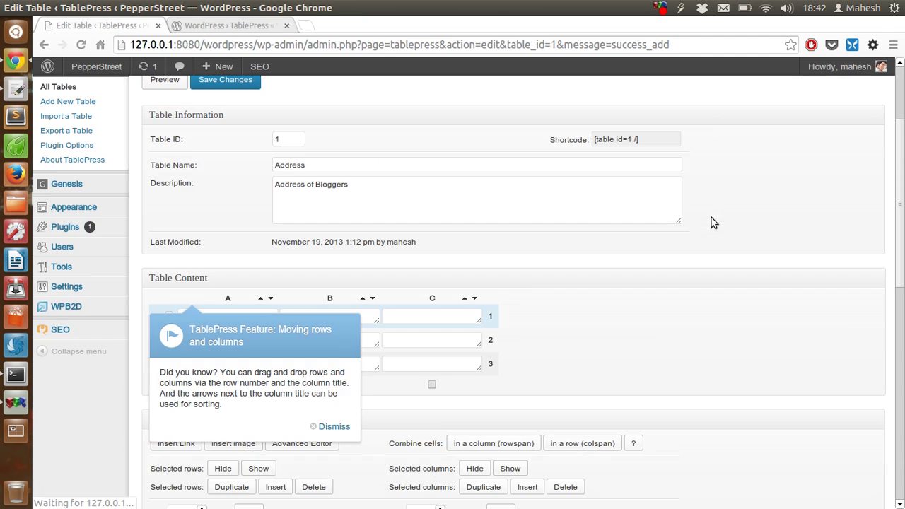
{"action": "left_click", "coordinate": [334, 427]}
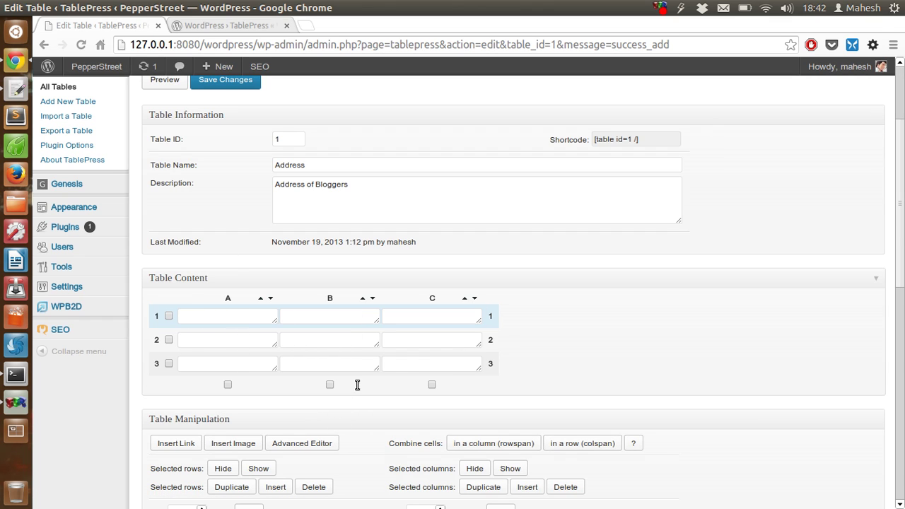
{"action": "left_click", "coordinate": [235, 320]}
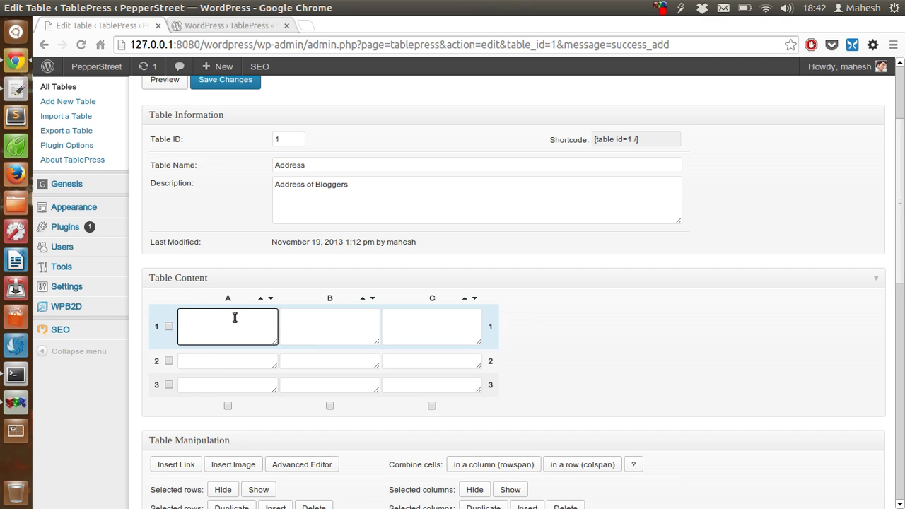
{"action": "type", "text": "Id"}
{"action": "key", "text": "BackSpace"}
{"action": "key", "text": "BackSpace"}
{"action": "type", "text": "ID"}
{"action": "key", "text": "Tab"}
{"action": "type", "text": "Name"}
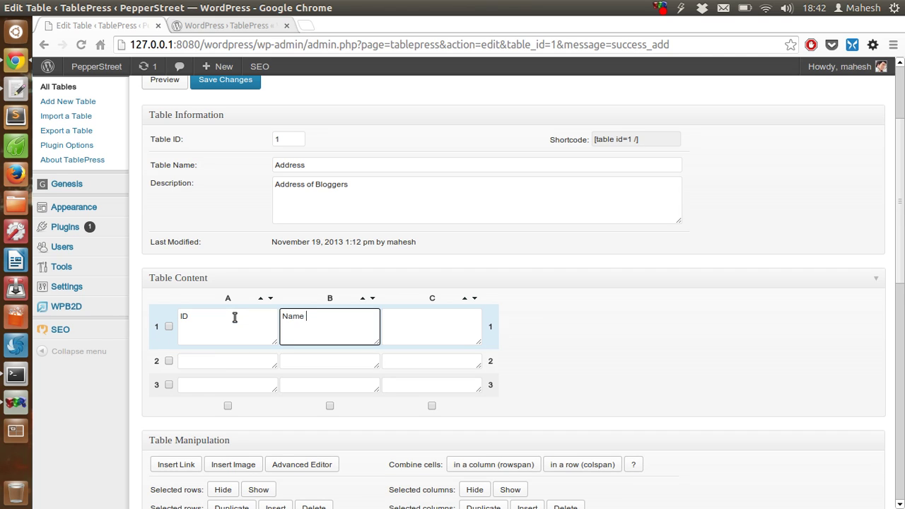
{"action": "key", "text": "Tab"}
{"action": "type", "text": "Address"}
{"action": "key", "text": "Tab"}
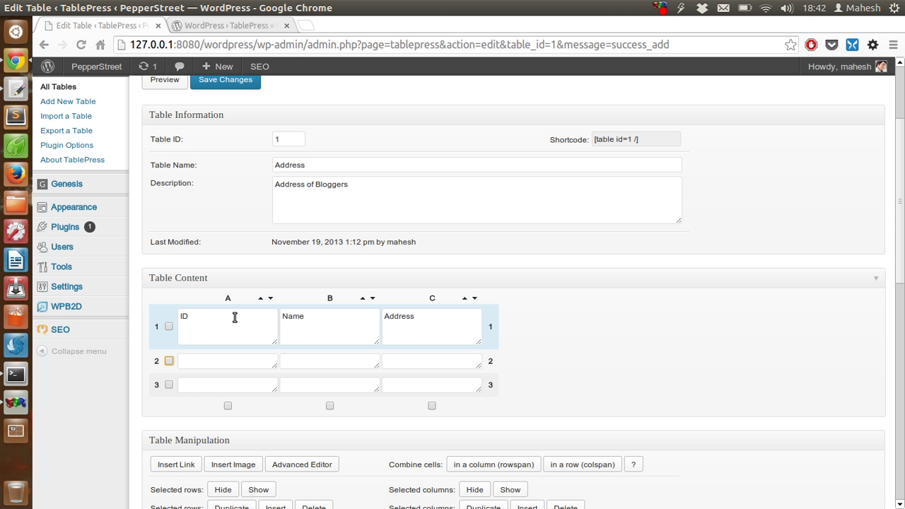
Fill the second row with 1, Bob, Avenue road, NY
{"action": "left_click", "coordinate": [219, 365]}
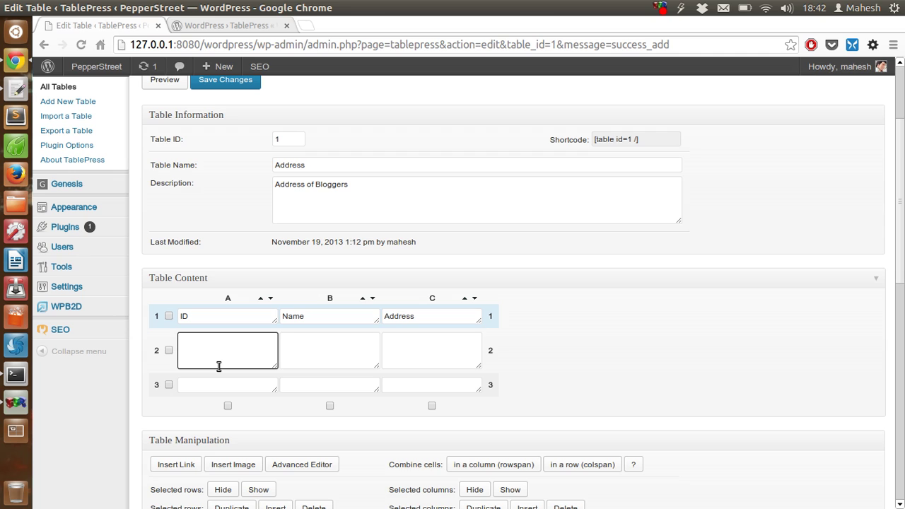
{"action": "type", "text": "Bob"}
{"action": "key", "text": "Tab"}
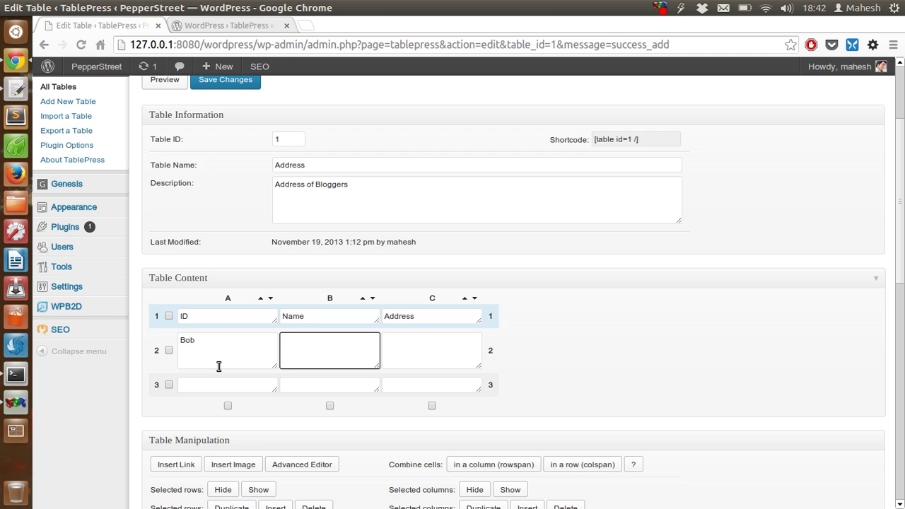
{"action": "key", "text": "shift+Tab"}
{"action": "type", "text": "1"}
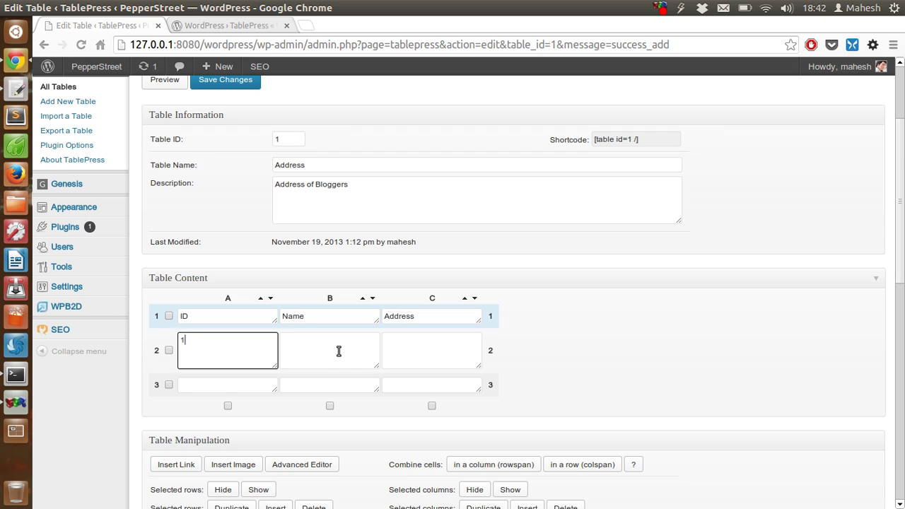
{"action": "key", "text": "Tab"}
{"action": "type", "text": "Bob"}
{"action": "key", "text": "Tab"}
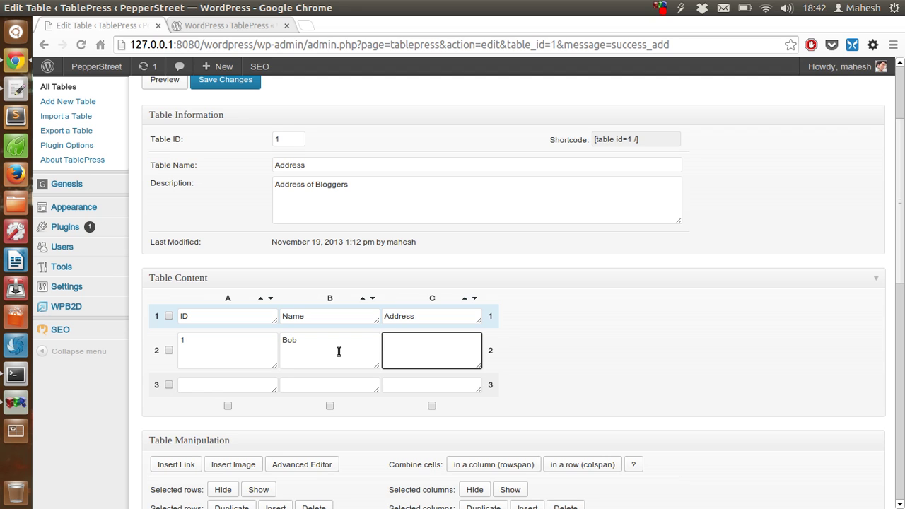
{"action": "type", "text": "Avenue road, NY"}
{"action": "key", "text": "Tab"}
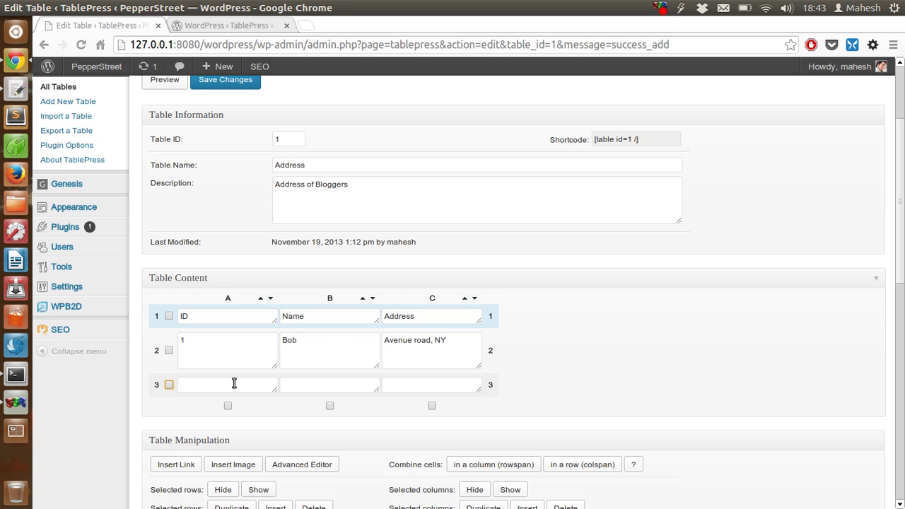
Fill the third row with 2, Eric, Sydney
{"action": "left_click", "coordinate": [234, 382]}
{"action": "type", "text": "2"}
{"action": "left_click", "coordinate": [333, 375]}
{"action": "type", "text": "Eric"}
{"action": "key", "text": "Tab"}
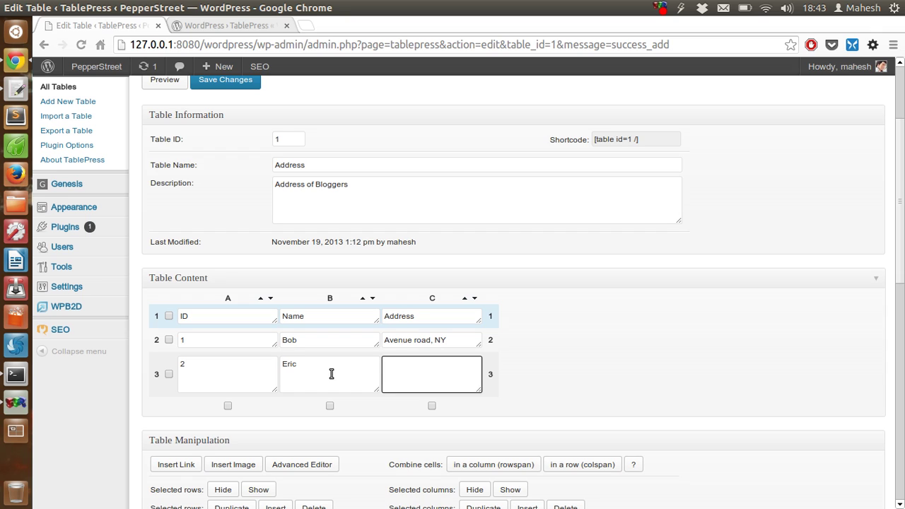
{"action": "type", "text": "Sydney"}
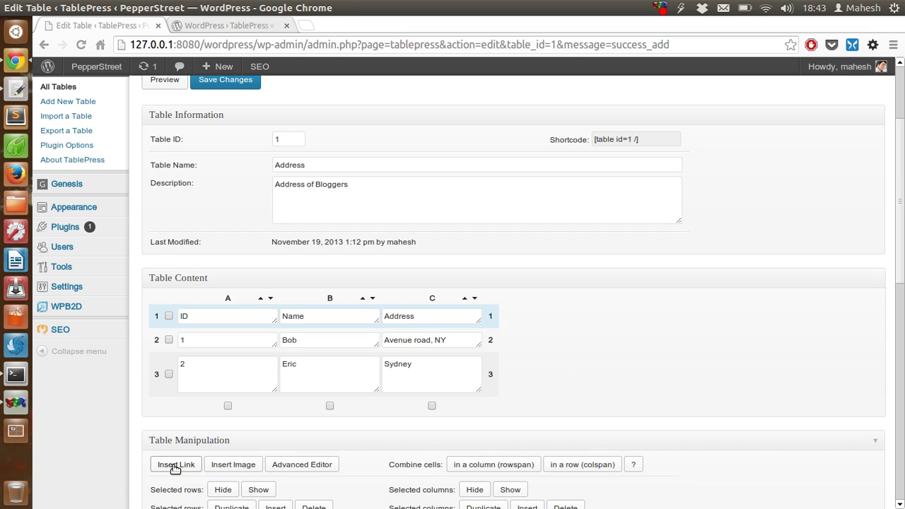
Select the name Eric in cell B3 and start Insert Link, dismissing the instructions alert
{"action": "left_click", "coordinate": [298, 365]}
{"action": "double_click", "coordinate": [299, 365]}
{"action": "left_click", "coordinate": [187, 466]}
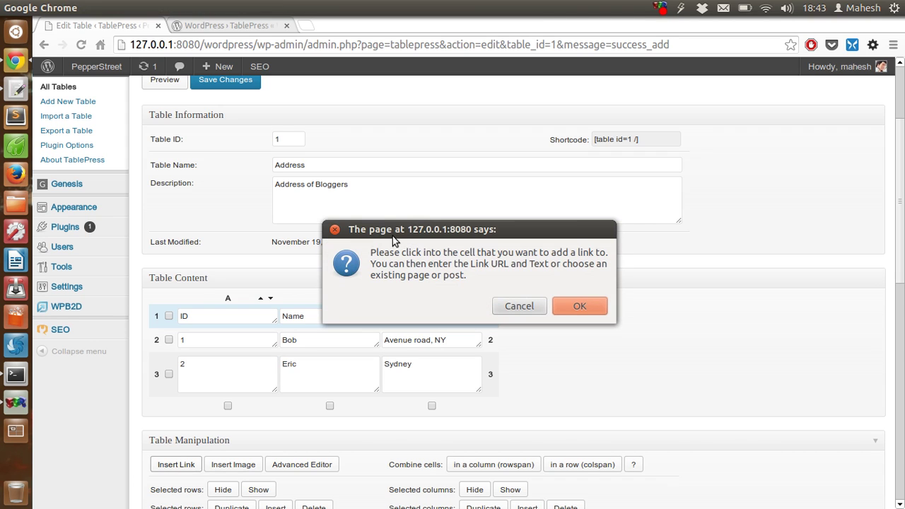
{"action": "left_click_drag", "start_coordinate": [407, 253], "coordinate": [474, 277]}
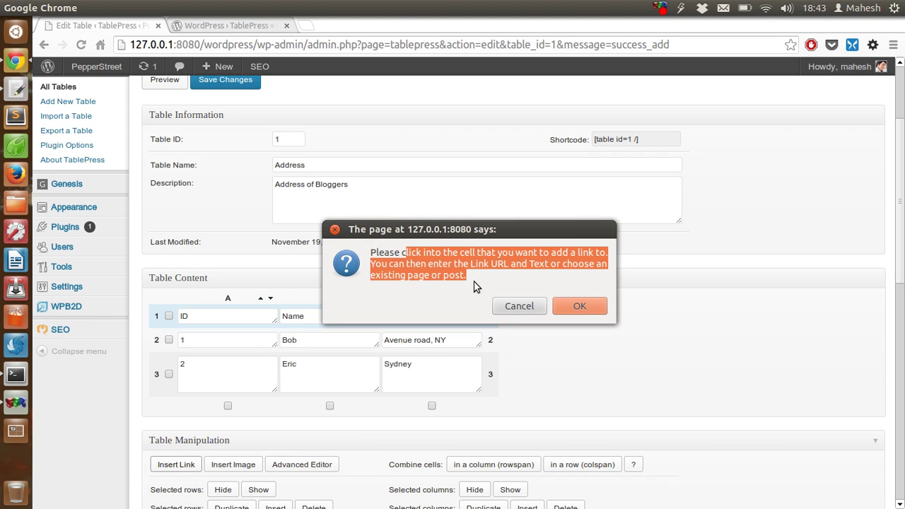
{"action": "left_click", "coordinate": [428, 262]}
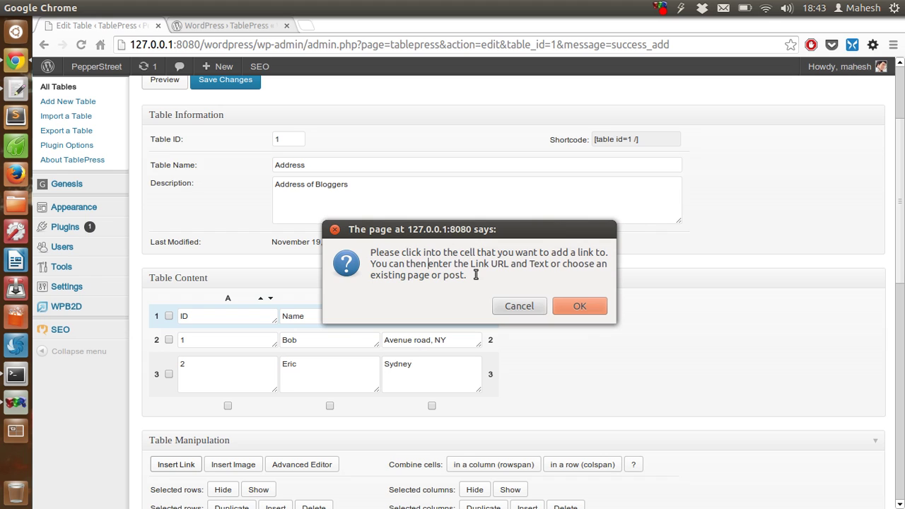
{"action": "left_click", "coordinate": [577, 308]}
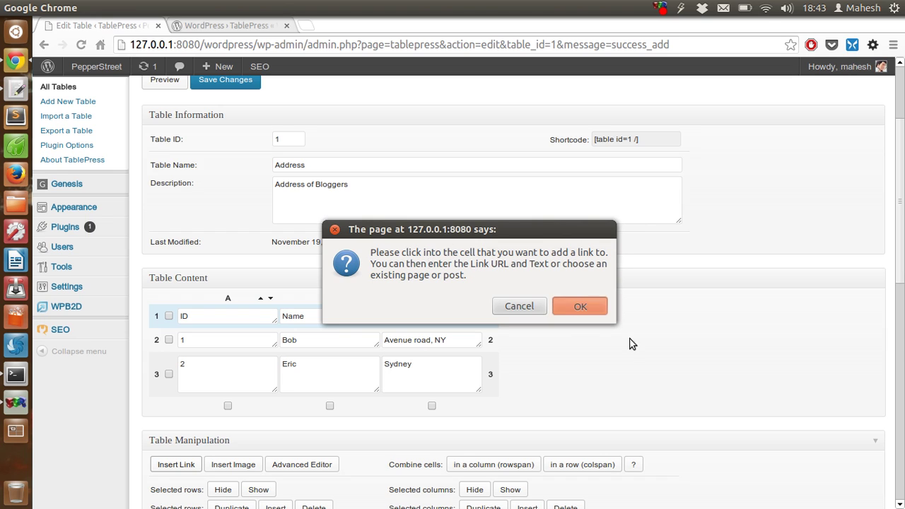
{"action": "double_click", "coordinate": [281, 365]}
{"action": "left_click", "coordinate": [335, 385]}
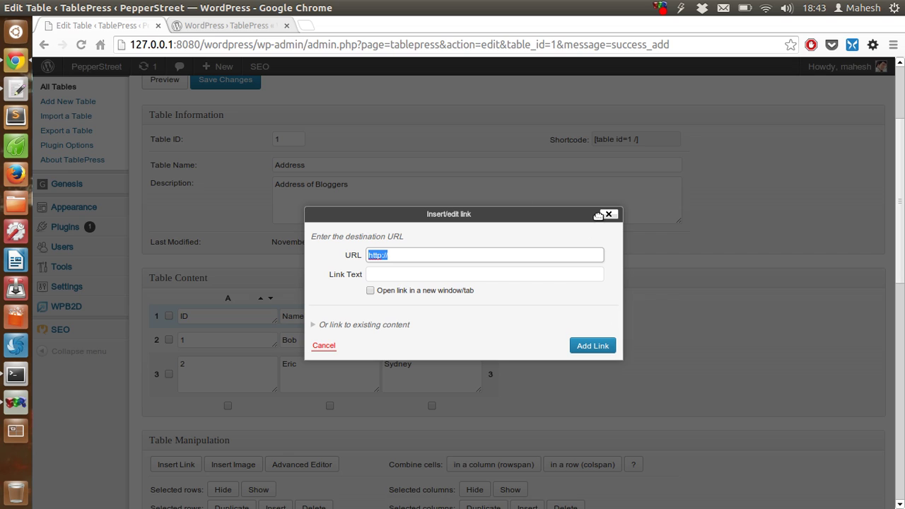
{"action": "left_click", "coordinate": [419, 255]}
{"action": "type", "text": "yahoo.com"}
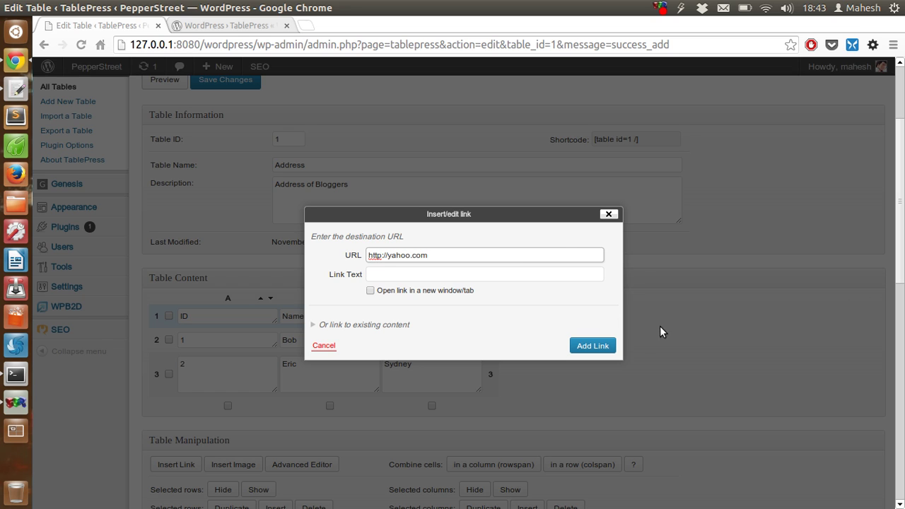
{"action": "left_click", "coordinate": [603, 347]}
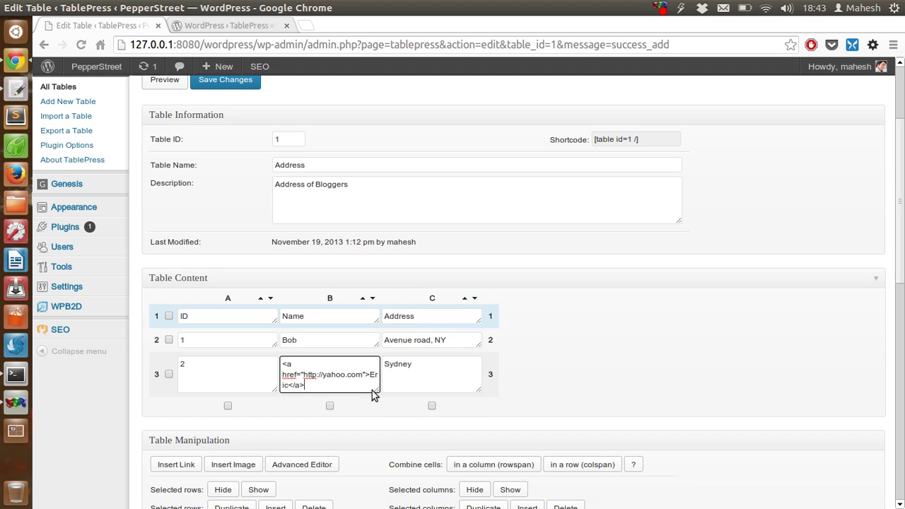
{"action": "left_click_drag", "start_coordinate": [379, 396], "coordinate": [379, 408]}
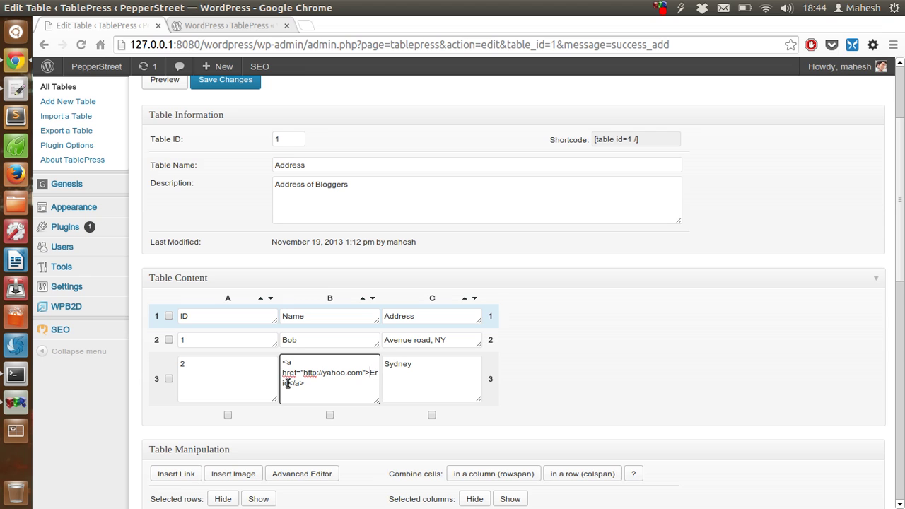
{"action": "left_click", "coordinate": [412, 397]}
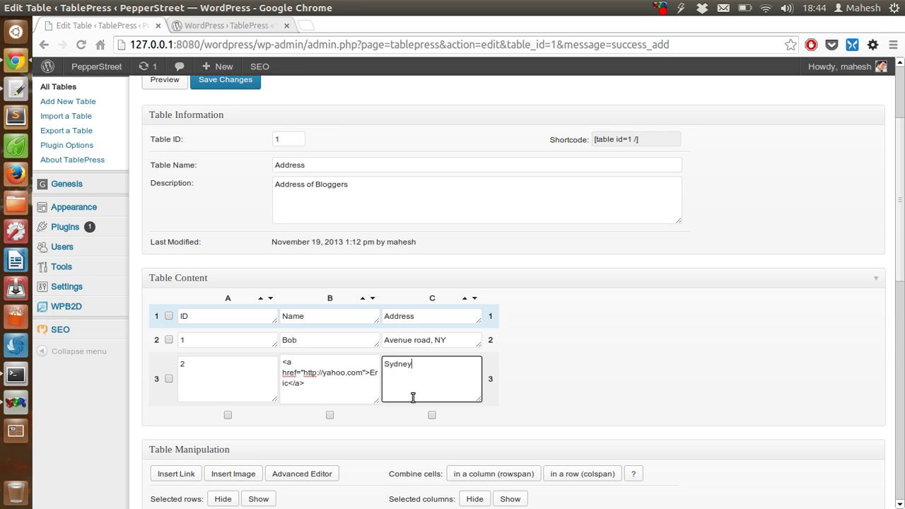
{"action": "scroll", "coordinate": [604, 356], "scroll_direction": "down", "scroll_amount": 2}
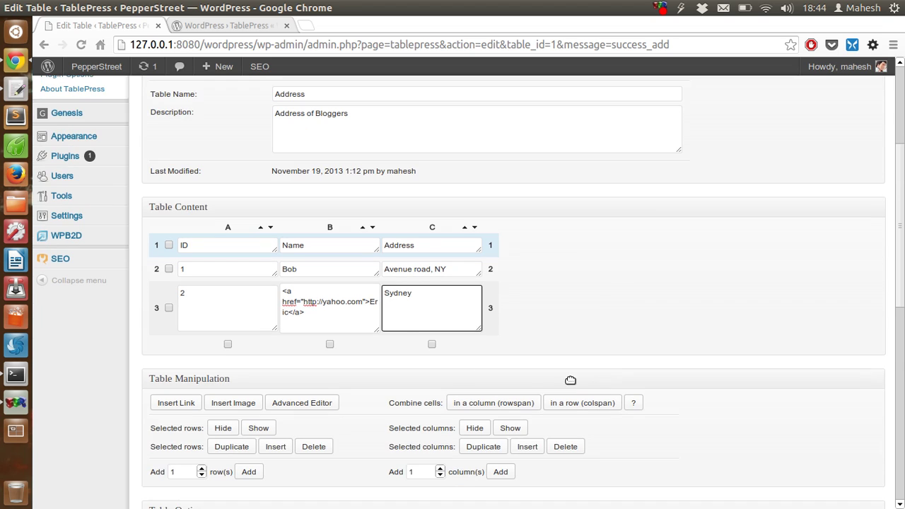
{"action": "left_click", "coordinate": [240, 403]}
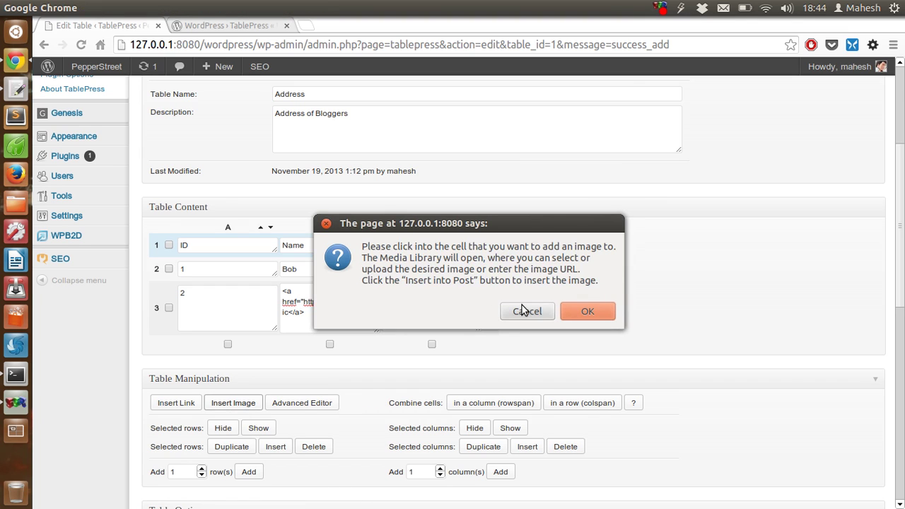
{"action": "left_click", "coordinate": [579, 309]}
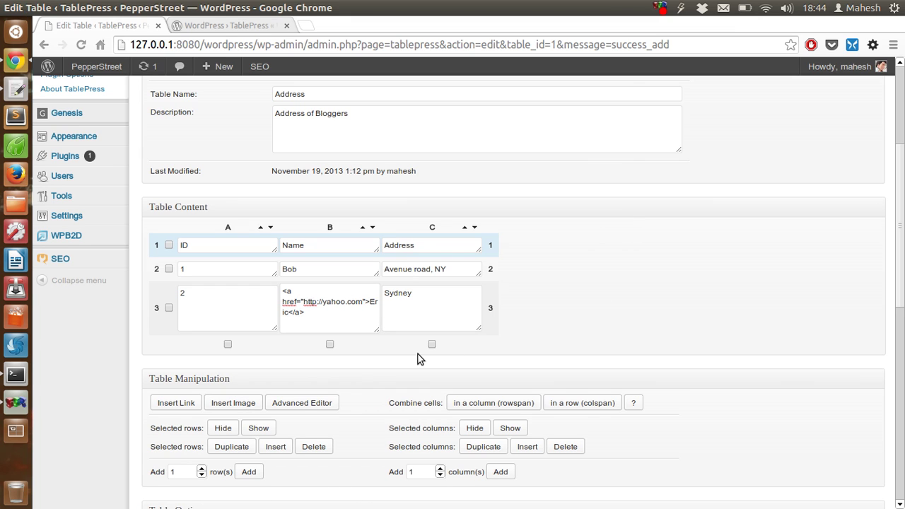
{"action": "left_click", "coordinate": [424, 297]}
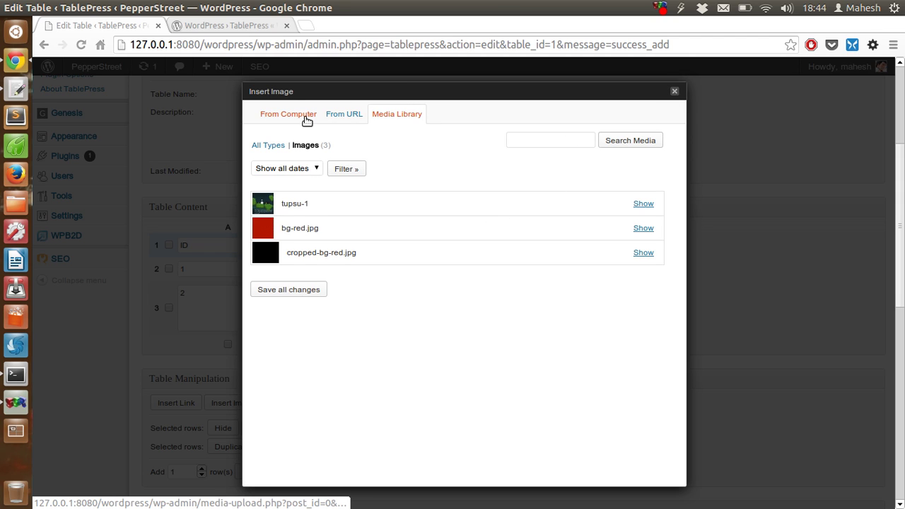
{"action": "left_click", "coordinate": [674, 91]}
{"action": "scroll", "coordinate": [650, 265], "scroll_direction": "down", "scroll_amount": 3}
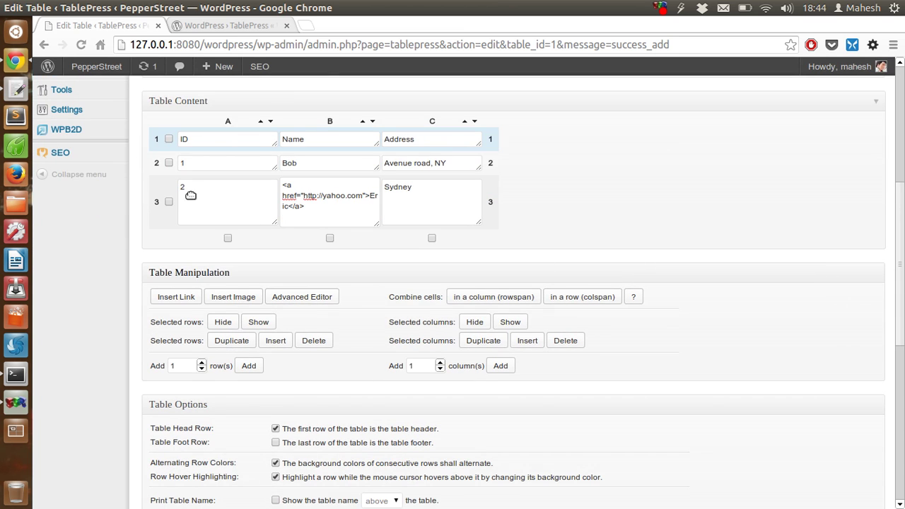
{"action": "left_click", "coordinate": [304, 298]}
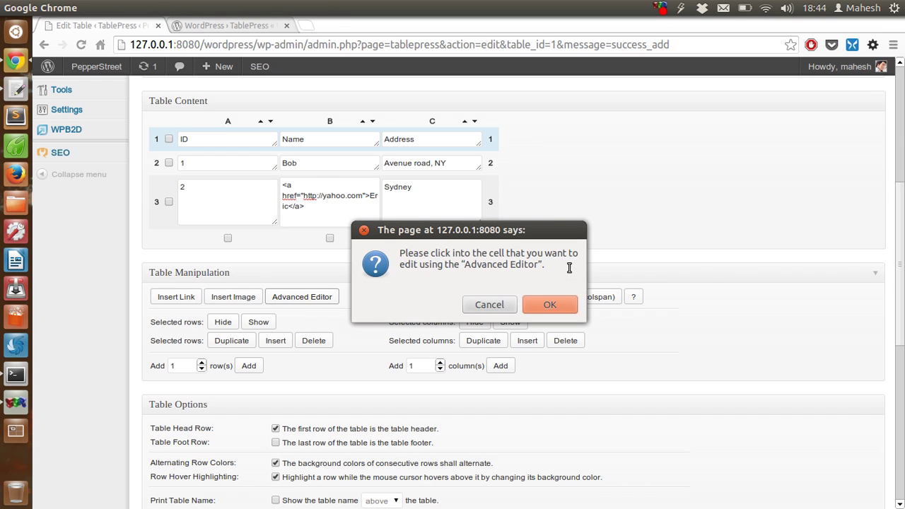
{"action": "left_click_drag", "start_coordinate": [444, 257], "coordinate": [550, 276]}
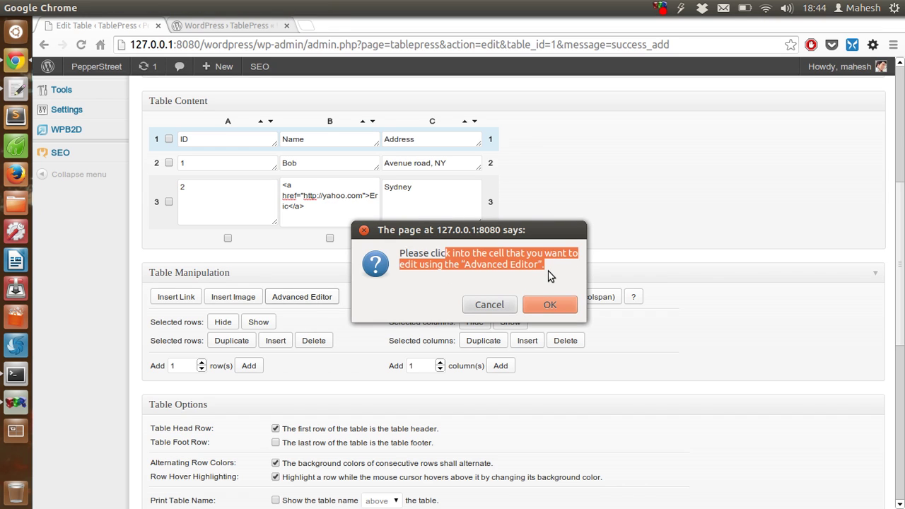
{"action": "left_click", "coordinate": [362, 232]}
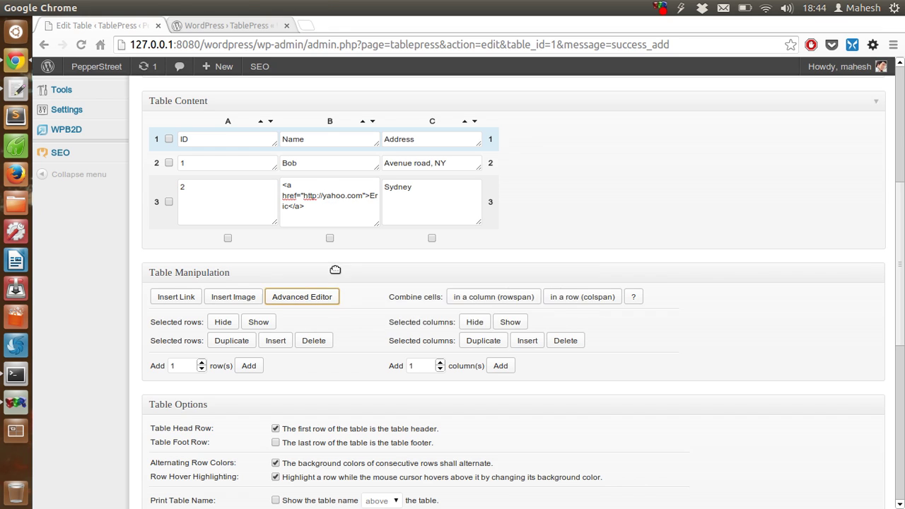
{"action": "left_click", "coordinate": [418, 195]}
{"action": "left_click", "coordinate": [300, 298]}
{"action": "left_click", "coordinate": [549, 304]}
{"action": "left_click", "coordinate": [424, 190]}
{"action": "left_click", "coordinate": [302, 297]}
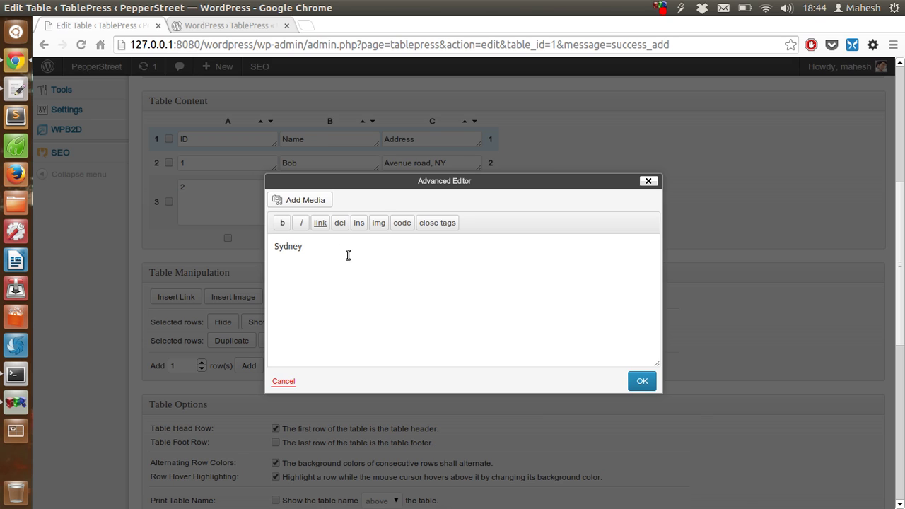
{"action": "left_click", "coordinate": [648, 181]}
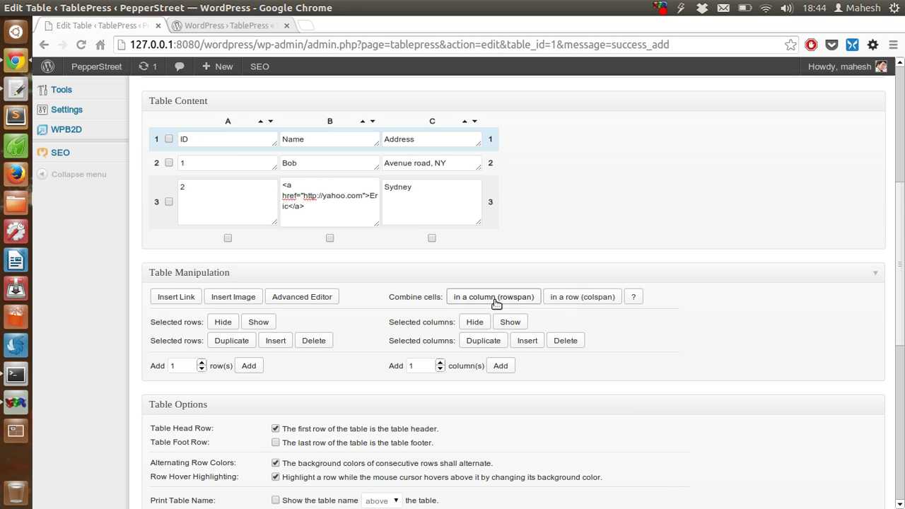
{"action": "scroll", "coordinate": [765, 284], "scroll_direction": "down", "scroll_amount": 3}
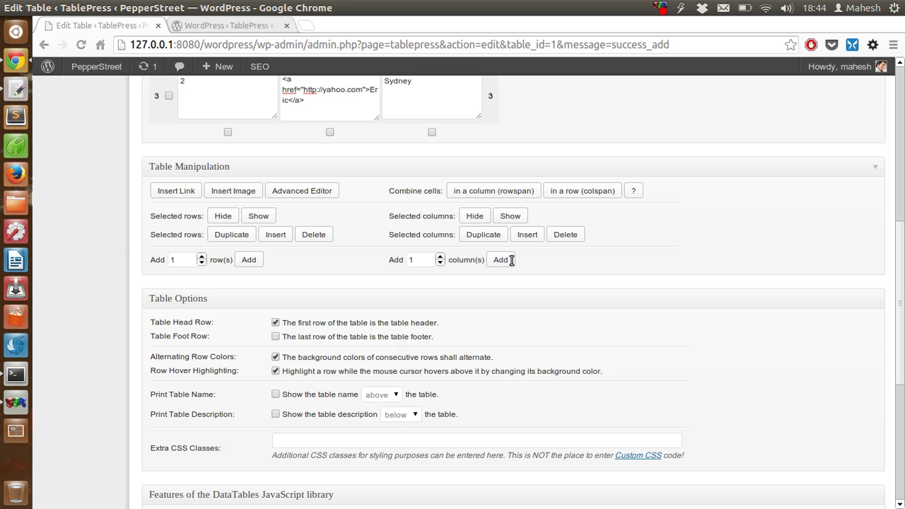
{"action": "scroll", "coordinate": [800, 247], "scroll_direction": "down", "scroll_amount": 4}
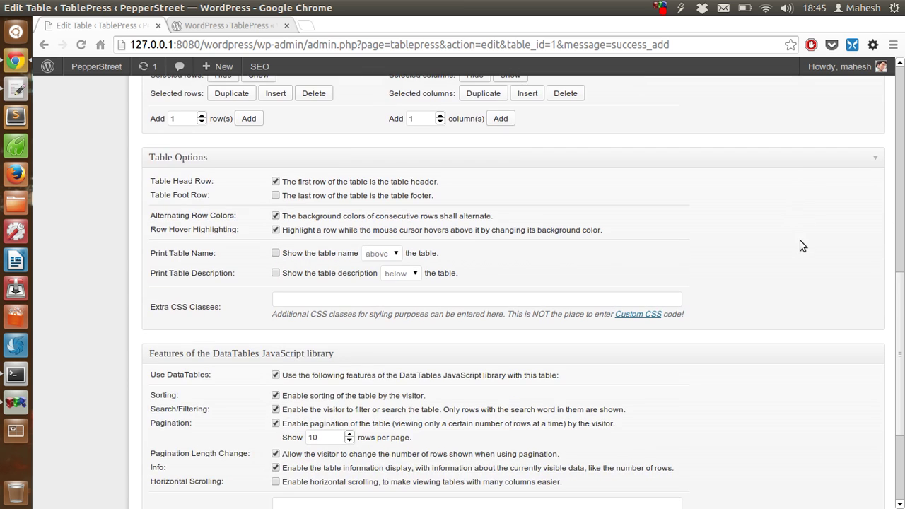
Uncheck Sorting, Search/Filtering, Pagination and Use DataTables for the Address table
{"action": "scroll", "coordinate": [800, 245], "scroll_direction": "down", "scroll_amount": 5}
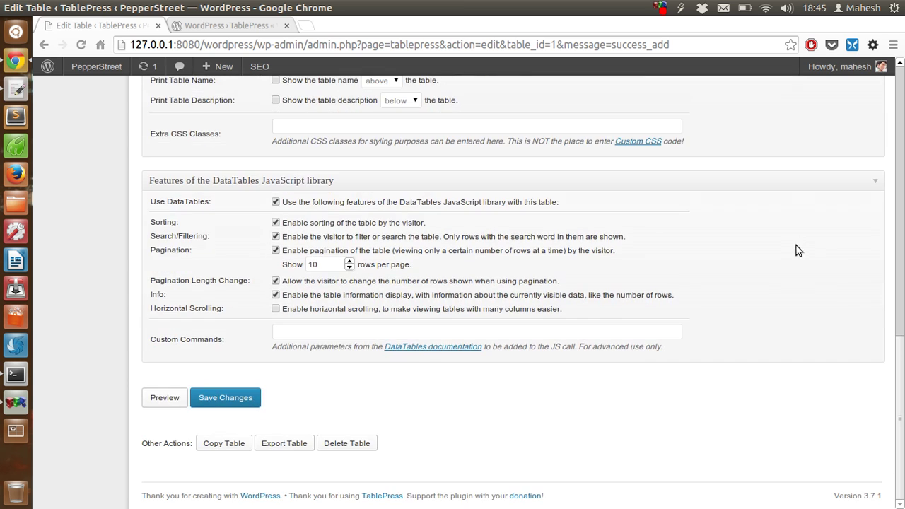
{"action": "left_click", "coordinate": [275, 223]}
{"action": "left_click", "coordinate": [277, 237]}
{"action": "left_click", "coordinate": [277, 253]}
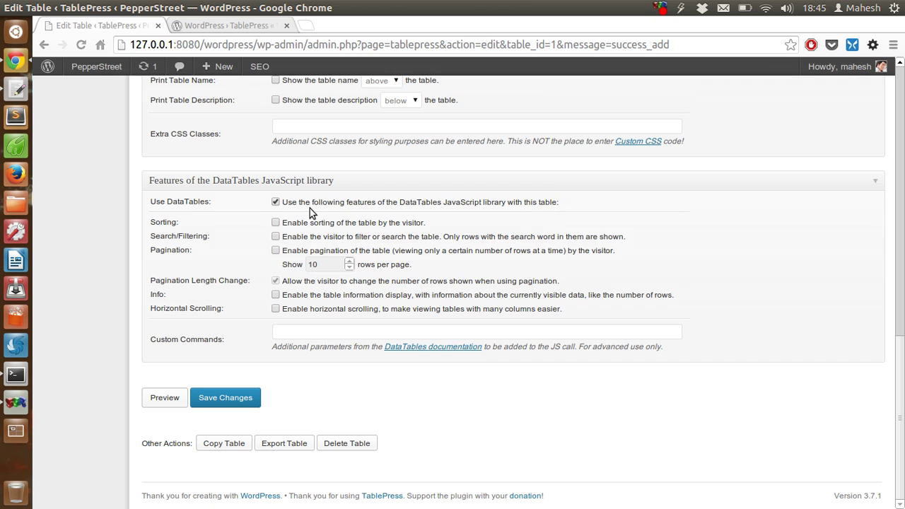
{"action": "left_click", "coordinate": [276, 202]}
{"action": "scroll", "coordinate": [684, 203], "scroll_direction": "up", "scroll_amount": 4}
{"action": "scroll", "coordinate": [685, 203], "scroll_direction": "up", "scroll_amount": 7}
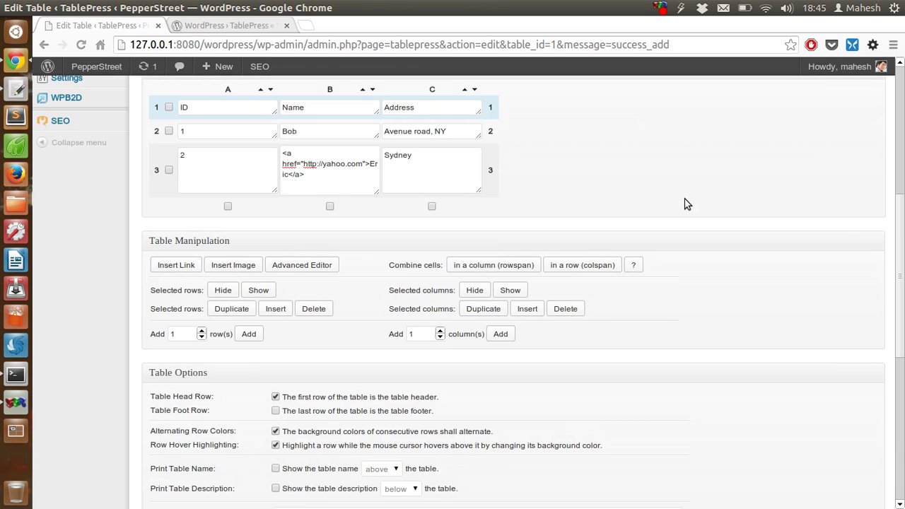
{"action": "scroll", "coordinate": [684, 204], "scroll_direction": "down", "scroll_amount": 11}
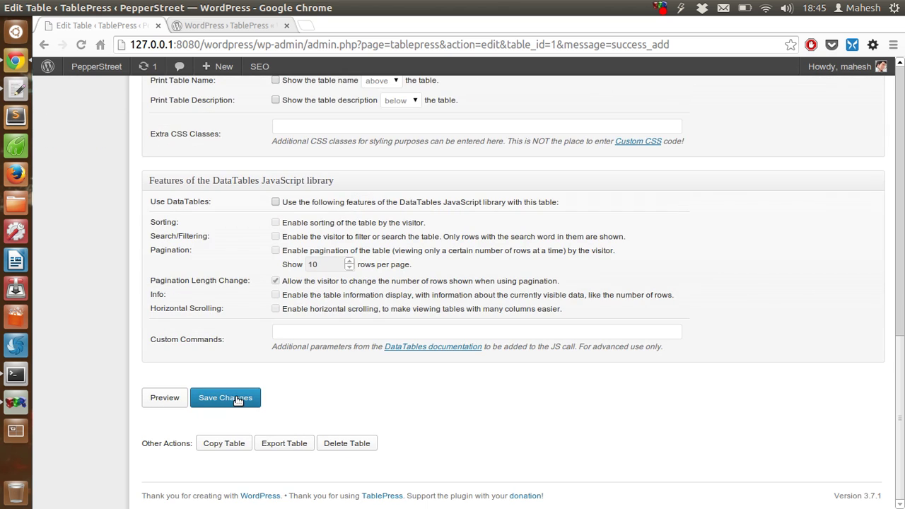
Save the table changes and select the [table id=1 /] shortcode under Table Information
{"action": "left_click", "coordinate": [237, 398]}
{"action": "scroll", "coordinate": [657, 242], "scroll_direction": "up", "scroll_amount": 11}
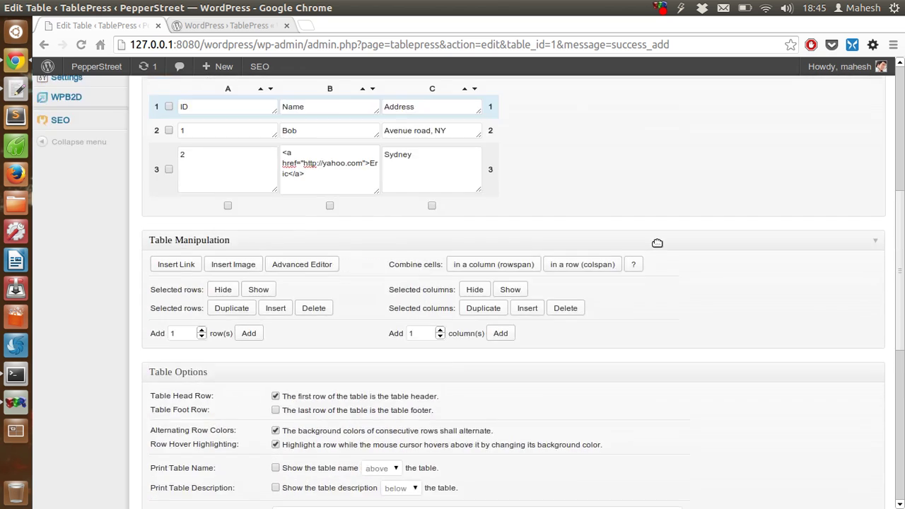
{"action": "scroll", "coordinate": [657, 242], "scroll_direction": "up", "scroll_amount": 7}
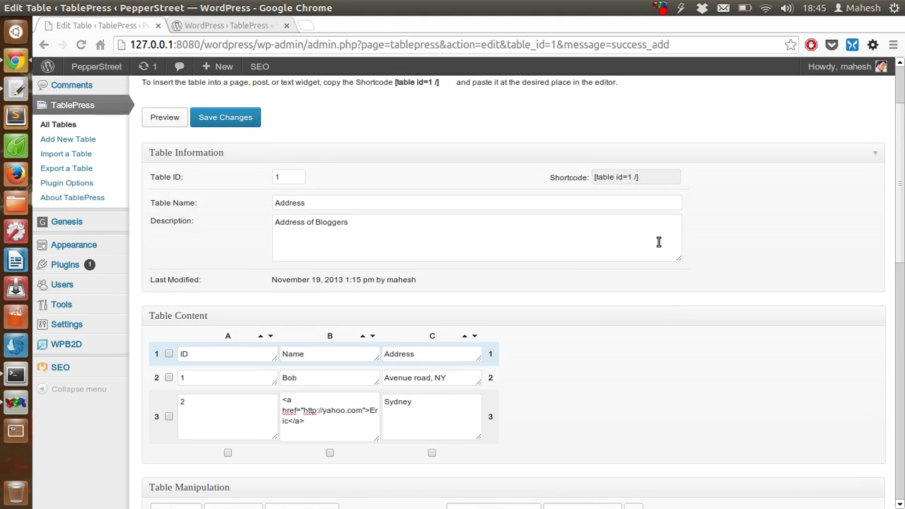
{"action": "scroll", "coordinate": [658, 242], "scroll_direction": "down", "scroll_amount": 20}
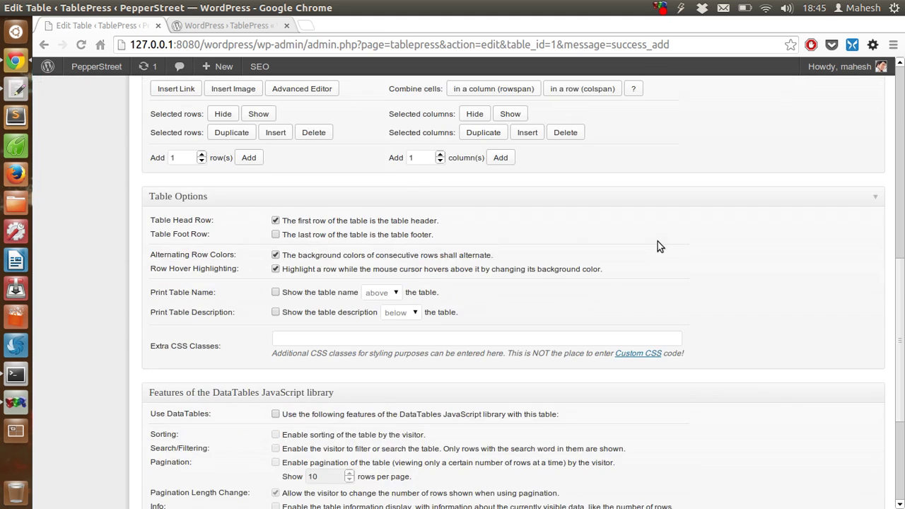
{"action": "scroll", "coordinate": [658, 241], "scroll_direction": "up", "scroll_amount": 20}
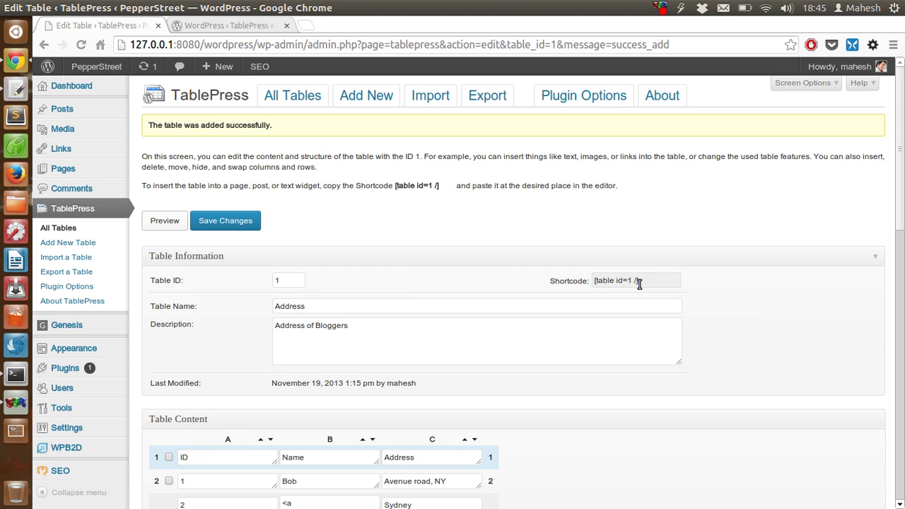
{"action": "left_click_drag", "start_coordinate": [642, 280], "coordinate": [583, 280]}
{"action": "key", "text": "ctrl+c"}
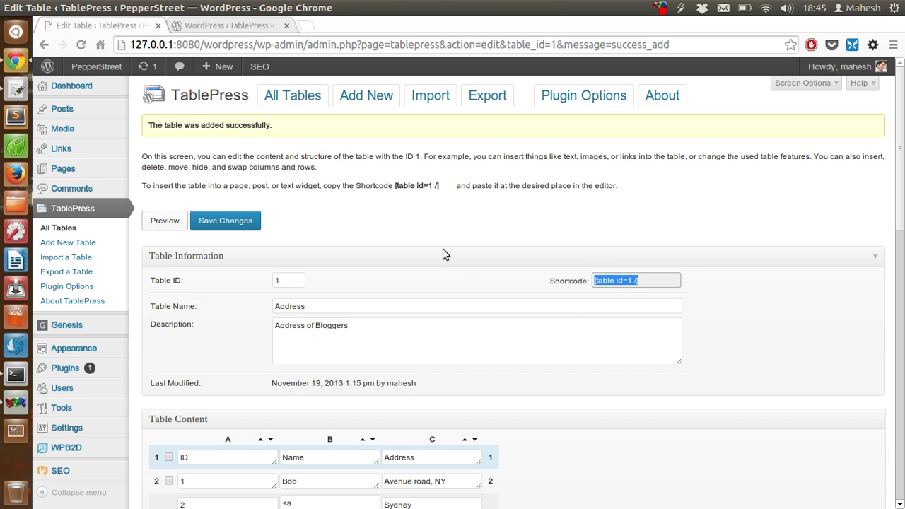
Open Sample Post With Threaded Comments for editing from All Posts
{"action": "left_click", "coordinate": [446, 230]}
{"action": "mouse_move", "coordinate": [85, 105]}
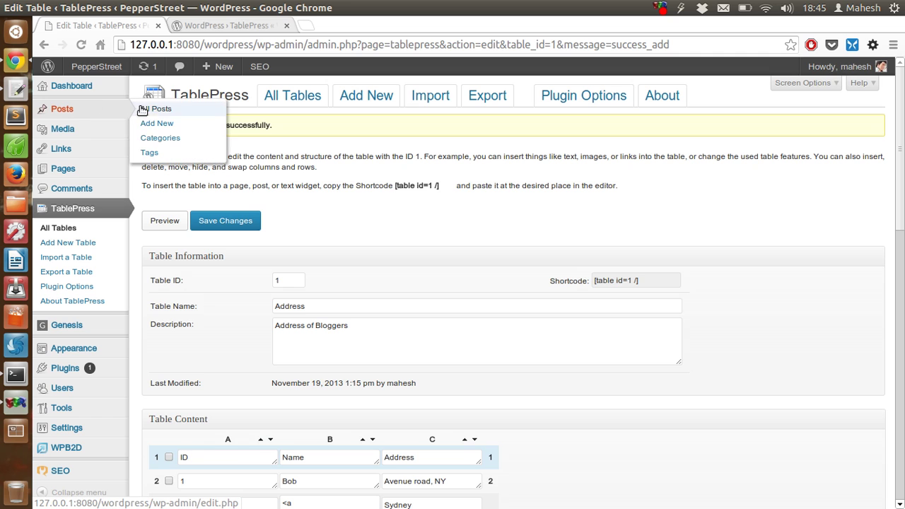
{"action": "left_click", "coordinate": [156, 111]}
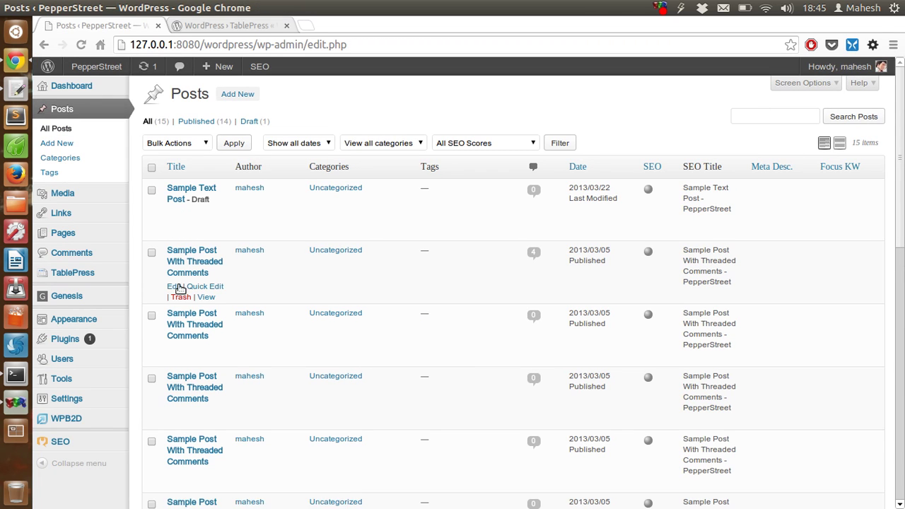
{"action": "left_click", "coordinate": [174, 287]}
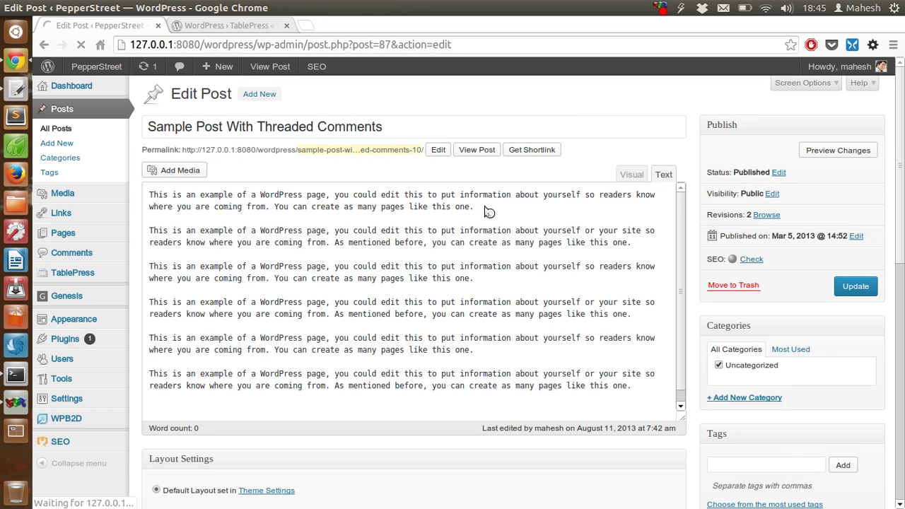
Paste [table id=1 /] after the first paragraph, update the post, and view it in a new tab
{"action": "left_click", "coordinate": [482, 232]}
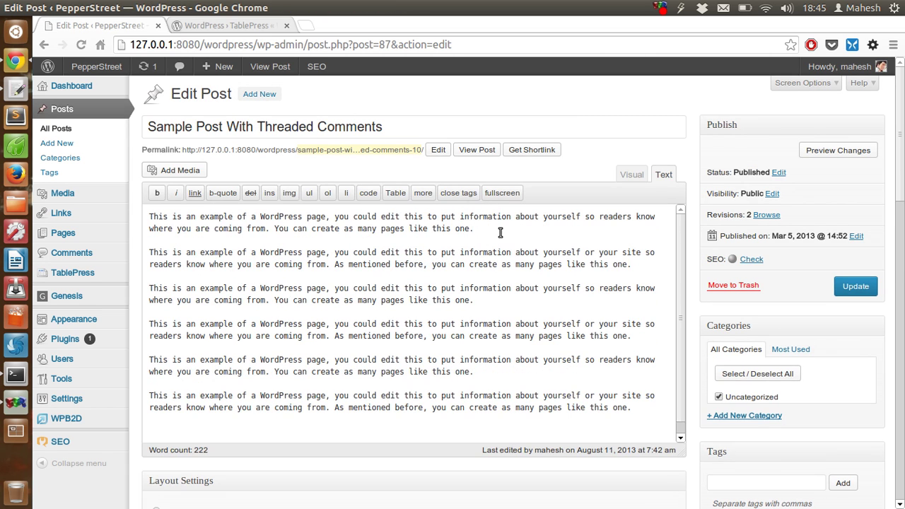
{"action": "key", "text": "Return"}
{"action": "key", "text": "Return"}
{"action": "key", "text": "ctrl+v"}
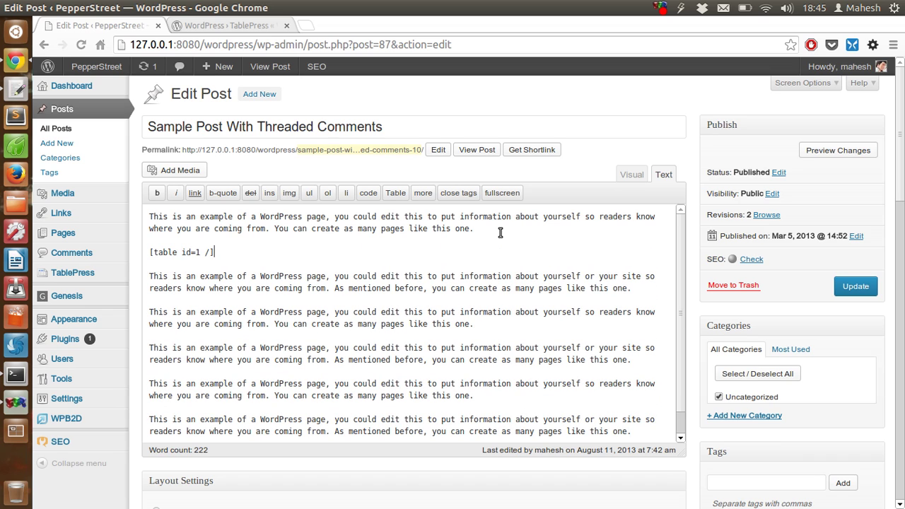
{"action": "left_click", "coordinate": [851, 285]}
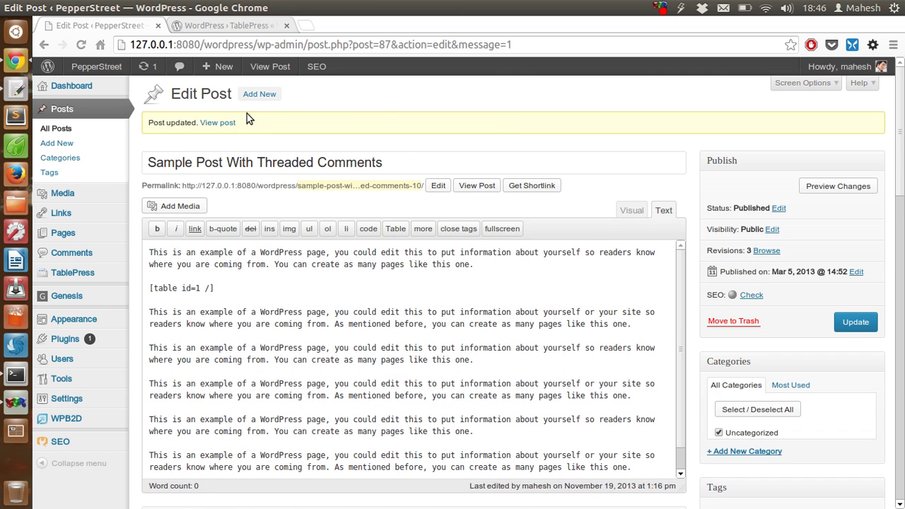
{"action": "right_click", "coordinate": [230, 121]}
{"action": "left_click", "coordinate": [332, 122]}
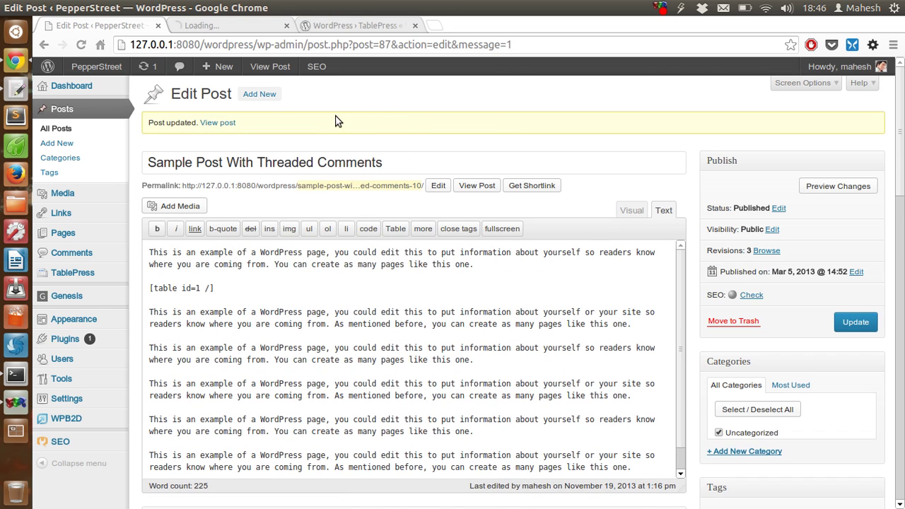
Inspect the live post's ID/Name/Address table below the first paragraph, highlighting its rows and header
{"action": "left_click", "coordinate": [234, 34]}
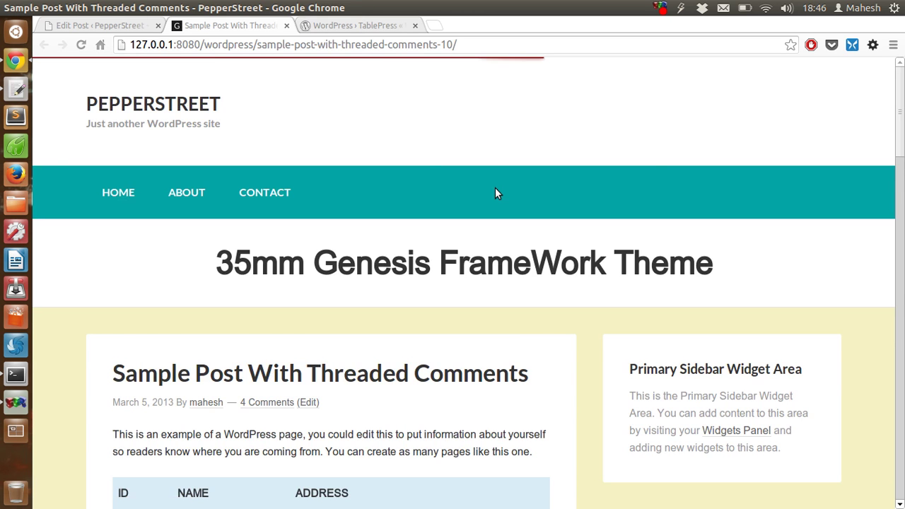
{"action": "scroll", "coordinate": [495, 189], "scroll_direction": "down", "scroll_amount": 5}
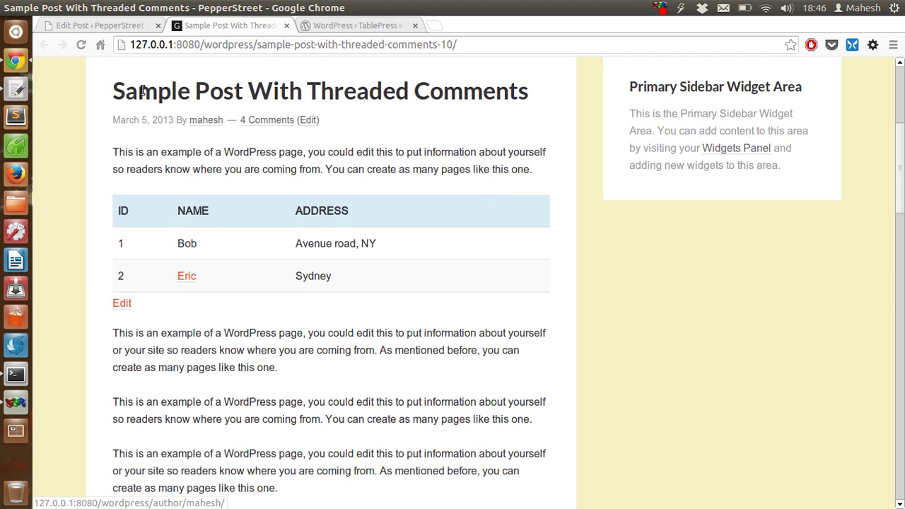
{"action": "left_click_drag", "start_coordinate": [118, 210], "coordinate": [377, 296]}
{"action": "left_click", "coordinate": [380, 295]}
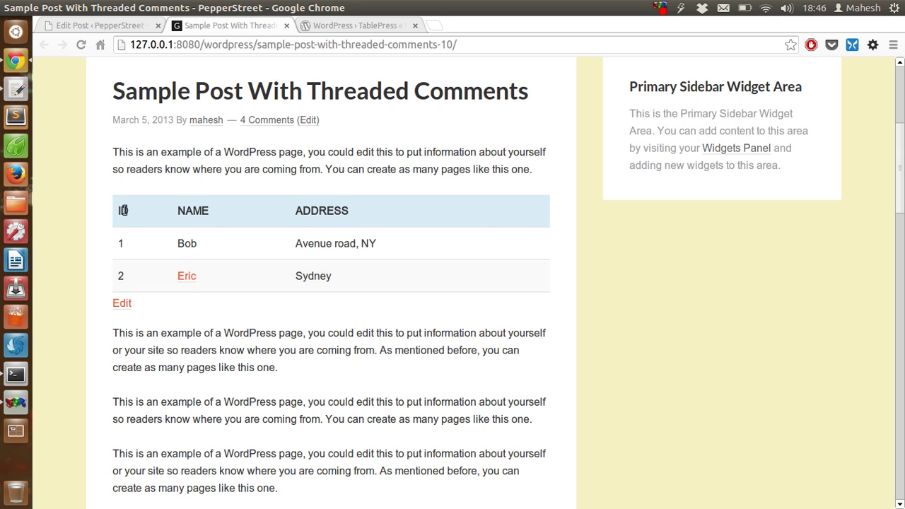
{"action": "left_click_drag", "start_coordinate": [122, 210], "coordinate": [344, 216]}
{"action": "left_click", "coordinate": [343, 280]}
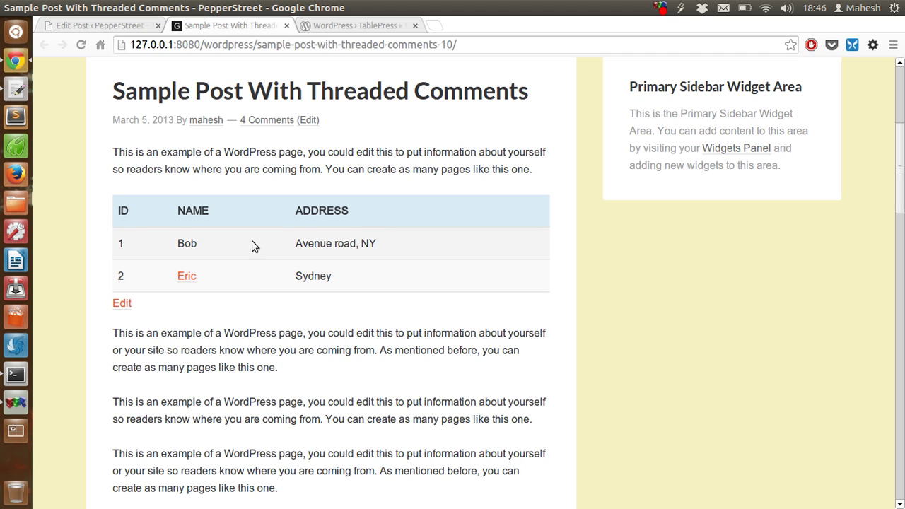
Check the Address table's shortcode in TablePress All Tables, then return to the live post
{"action": "left_click", "coordinate": [88, 27]}
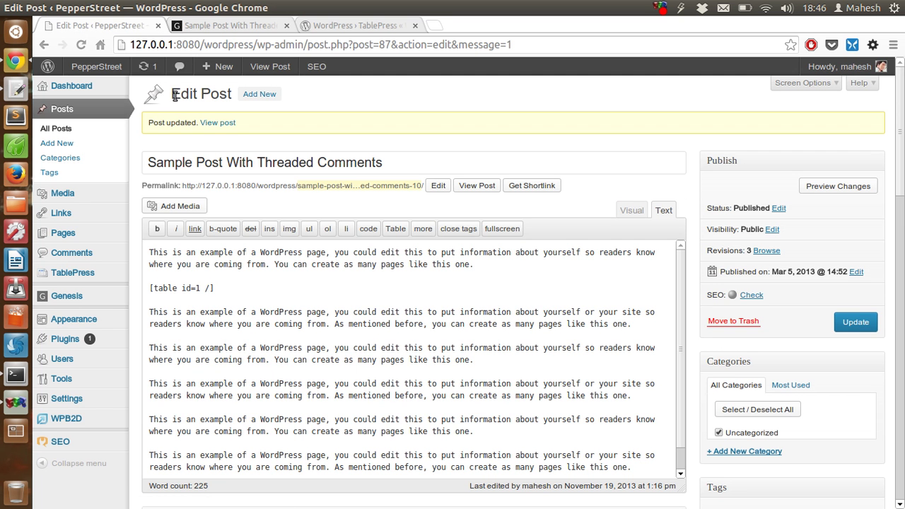
{"action": "mouse_move", "coordinate": [103, 272]}
{"action": "left_click", "coordinate": [173, 274]}
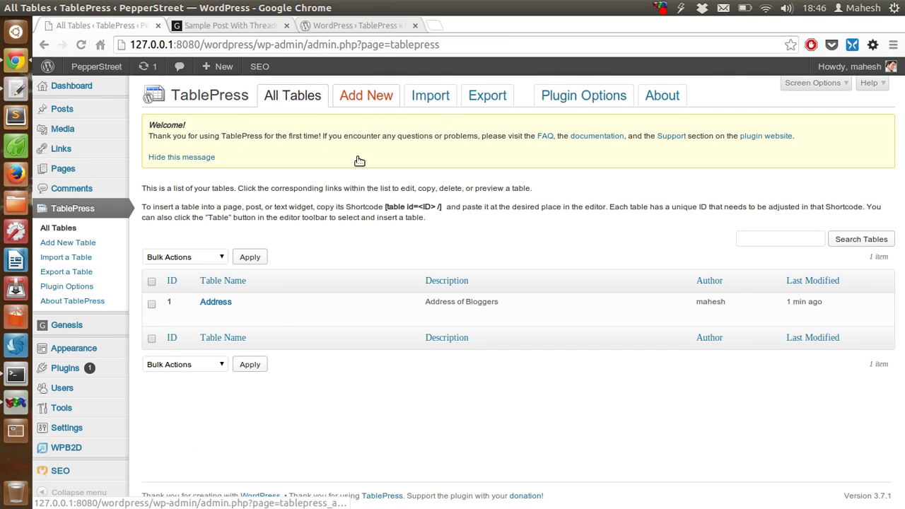
{"action": "mouse_move", "coordinate": [257, 303]}
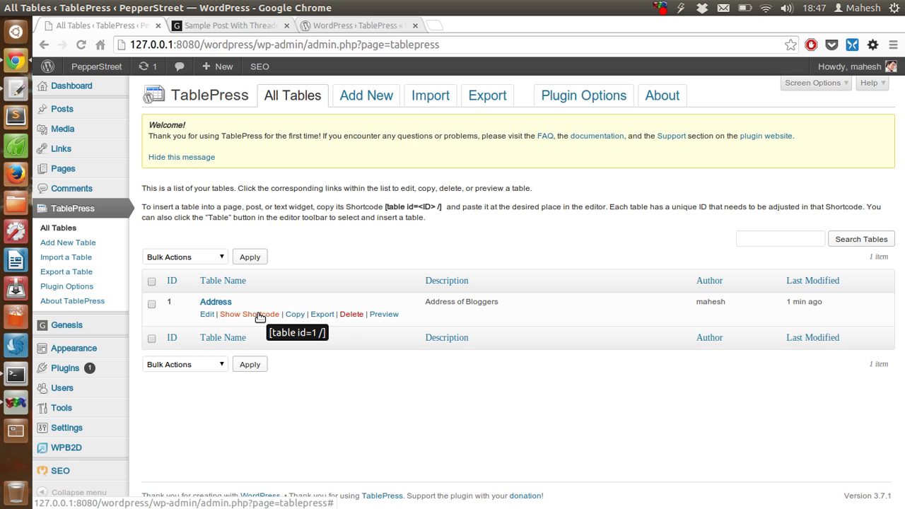
{"action": "left_click", "coordinate": [258, 26]}
{"action": "scroll", "coordinate": [381, 188], "scroll_direction": "up", "scroll_amount": 3}
{"action": "scroll", "coordinate": [381, 188], "scroll_direction": "down", "scroll_amount": 5}
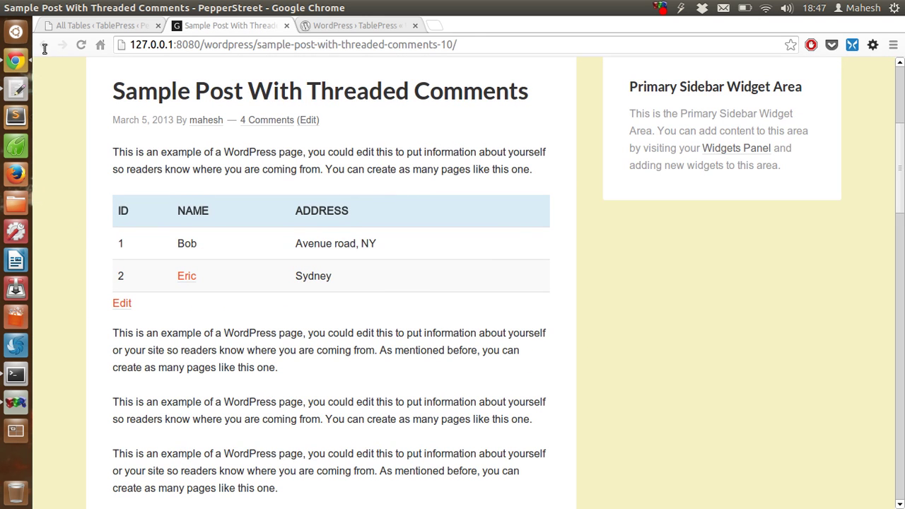
Glance over the tables list and live post, then go to the top of the TablePress plugin directory page
{"action": "left_click", "coordinate": [99, 25]}
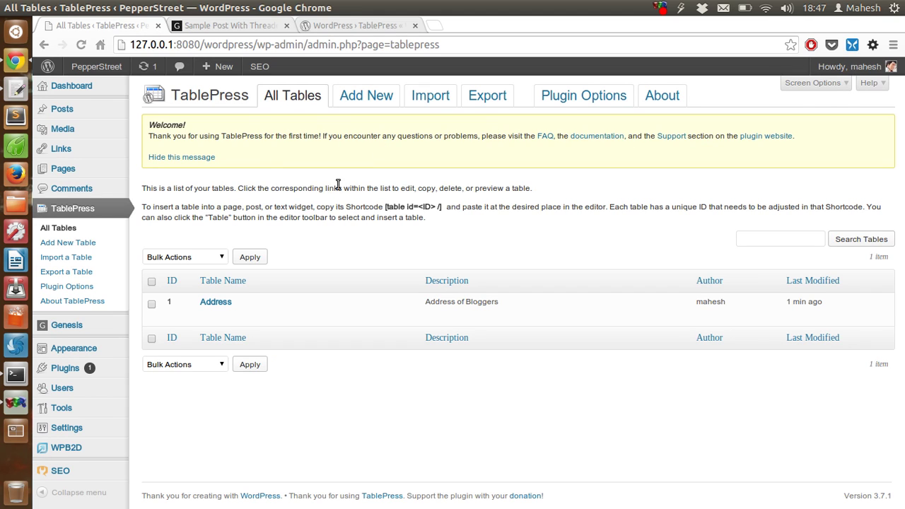
{"action": "left_click", "coordinate": [249, 25]}
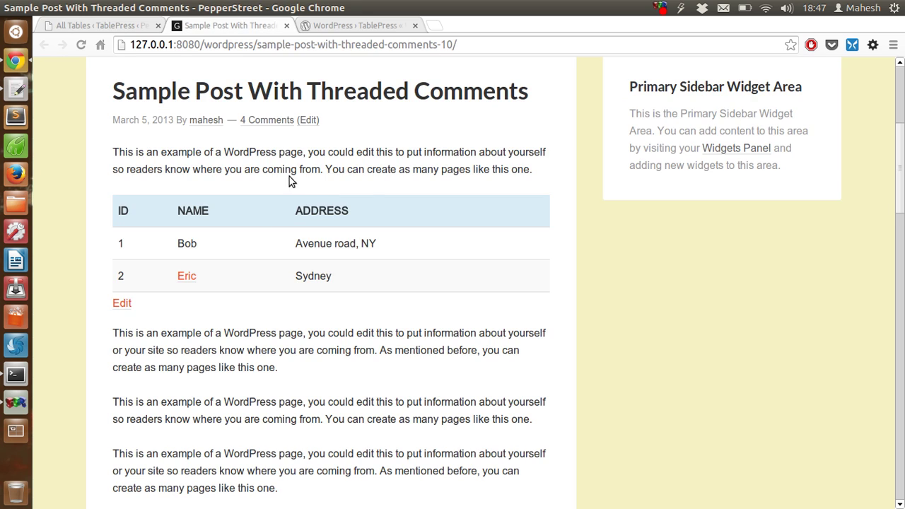
{"action": "scroll", "coordinate": [485, 169], "scroll_direction": "down", "scroll_amount": 1}
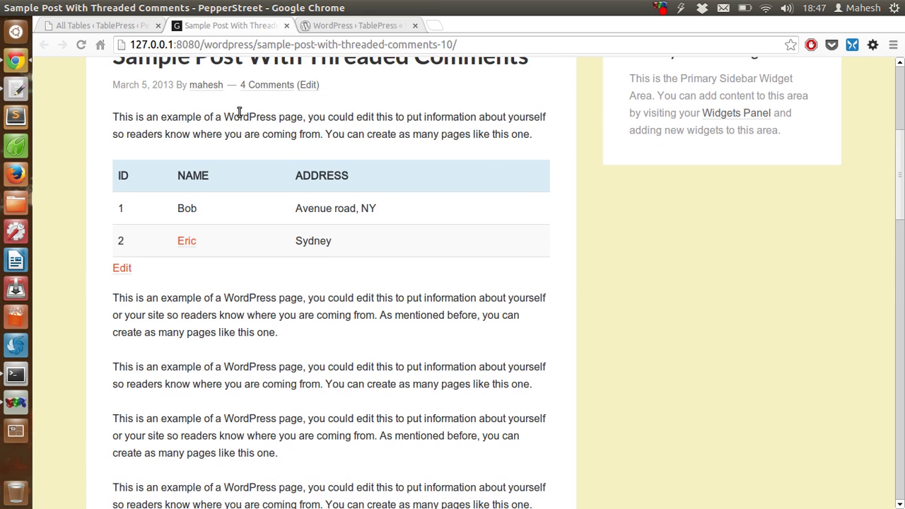
{"action": "scroll", "coordinate": [424, 238], "scroll_direction": "down", "scroll_amount": 10}
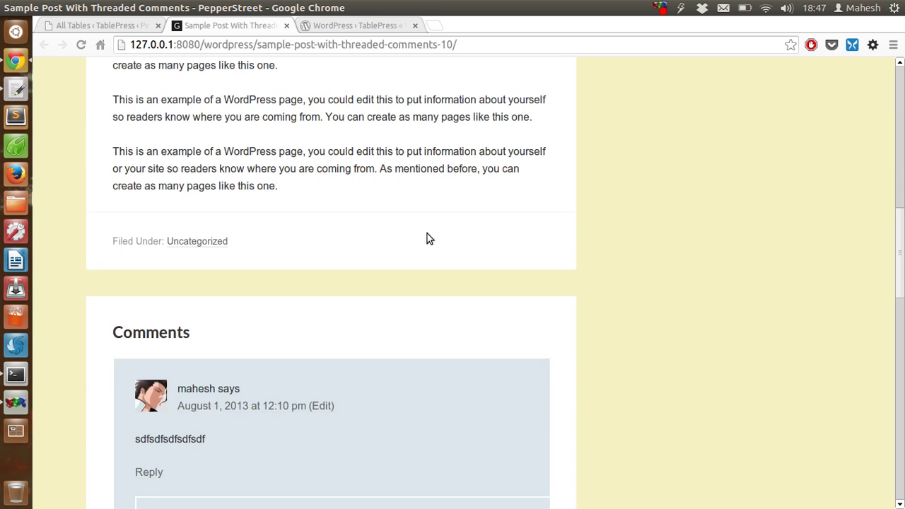
{"action": "scroll", "coordinate": [427, 239], "scroll_direction": "down", "scroll_amount": 9}
{"action": "scroll", "coordinate": [427, 238], "scroll_direction": "up", "scroll_amount": 15}
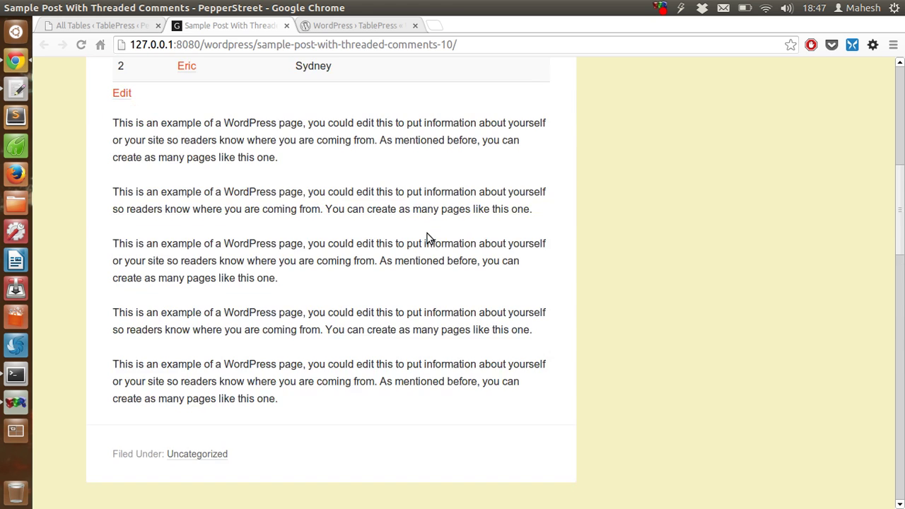
{"action": "scroll", "coordinate": [427, 235], "scroll_direction": "up", "scroll_amount": 9}
{"action": "scroll", "coordinate": [430, 247], "scroll_direction": "down", "scroll_amount": 4}
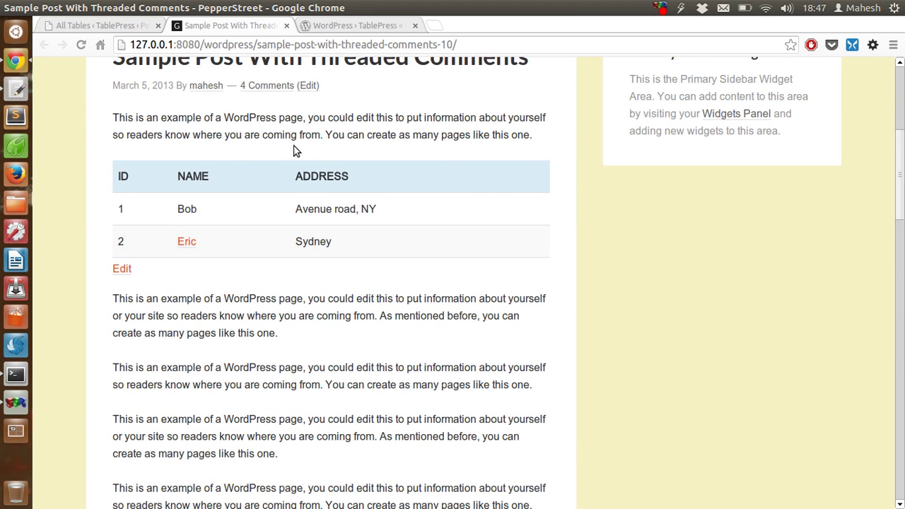
{"action": "left_click", "coordinate": [338, 26]}
{"action": "scroll", "coordinate": [128, 189], "scroll_direction": "up", "scroll_amount": 5}
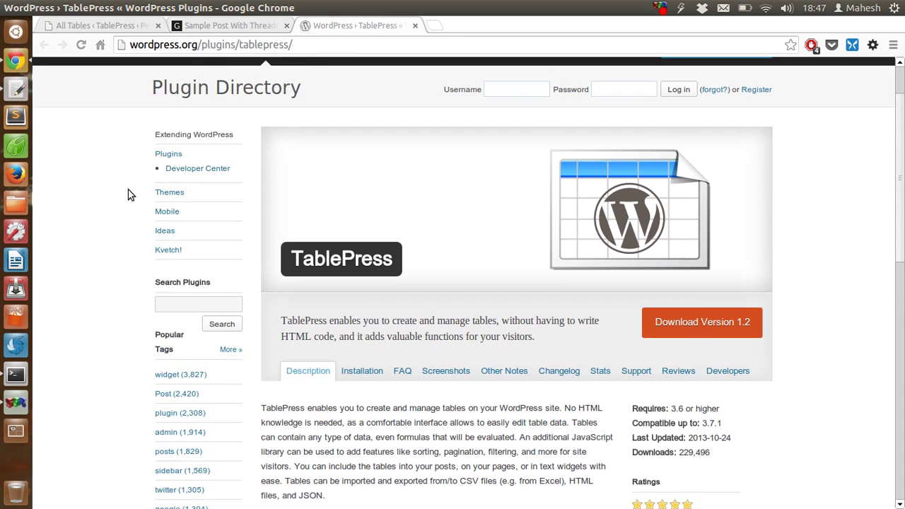